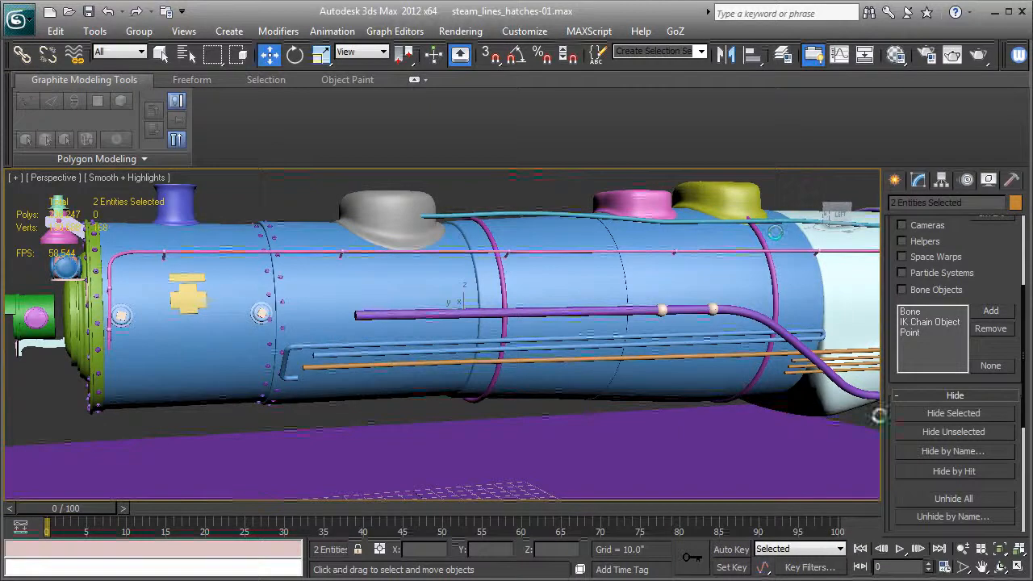
# Hide everything except the selected boiler and orange pipe, and show them in a wireframe back view.
pyautogui.click(938, 431)
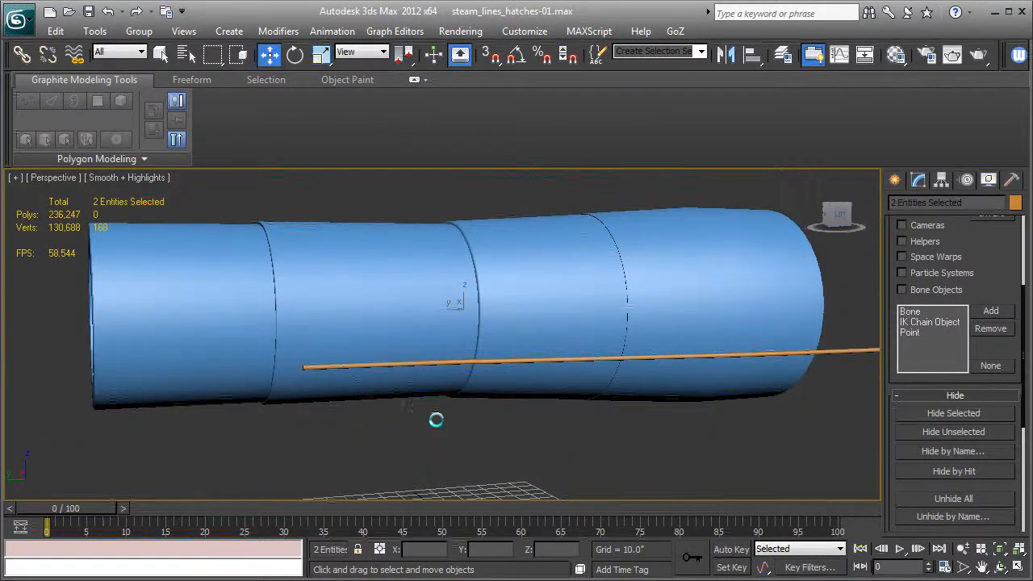
pyautogui.click(417, 409)
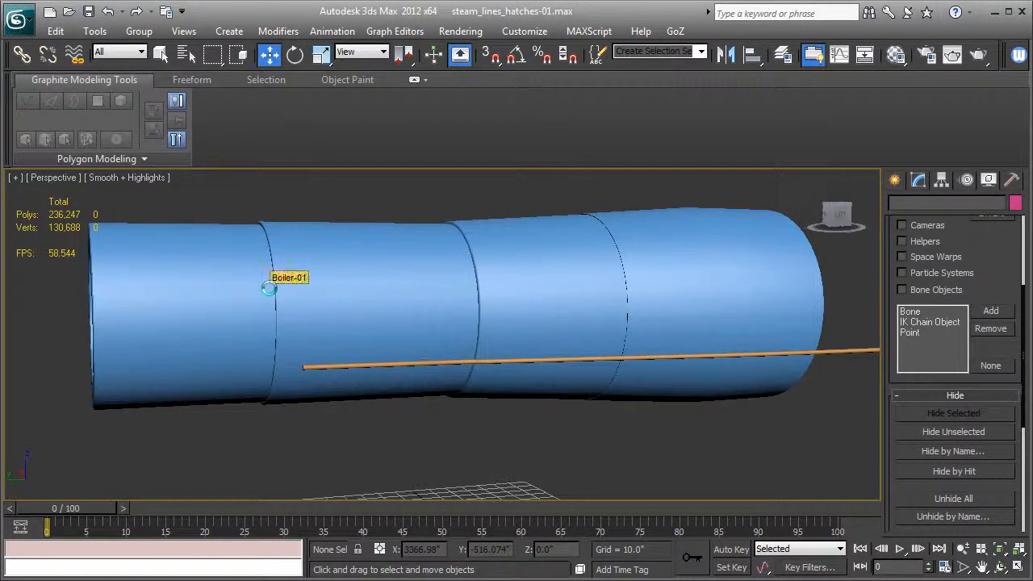
pyautogui.press('k')
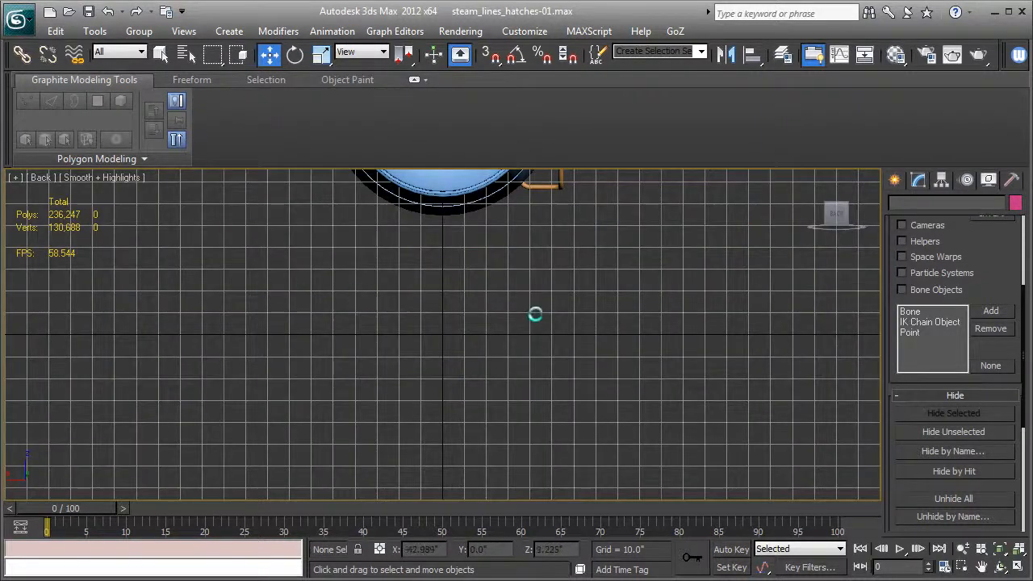
pyautogui.press('z')
pyautogui.press('F3')
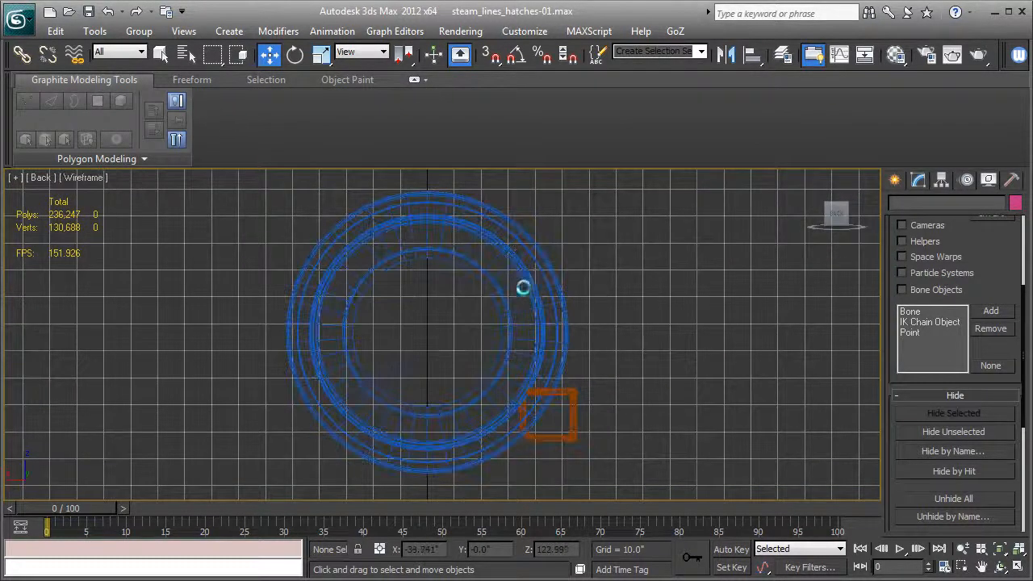
pyautogui.scroll(2, 509, 293)
# Draw a circle spline centred on the boiler with a radius of about 45.5".
pyautogui.click(893, 180)
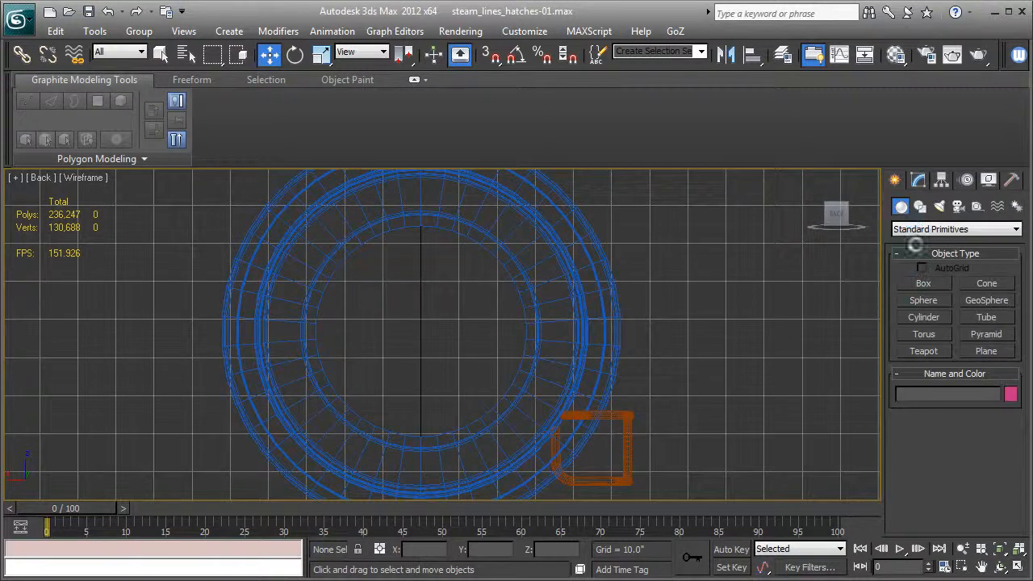
pyautogui.click(920, 207)
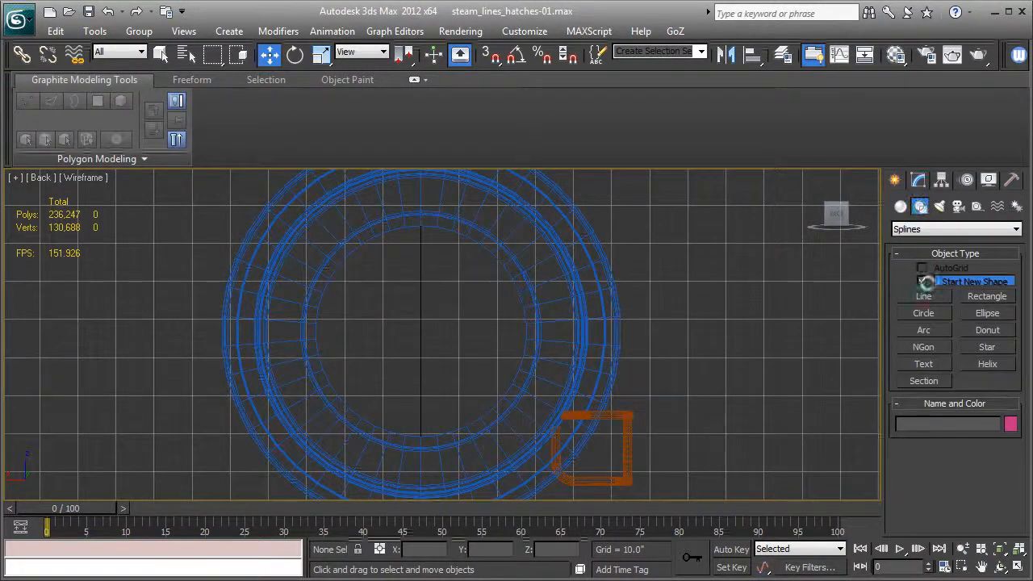
pyautogui.click(924, 314)
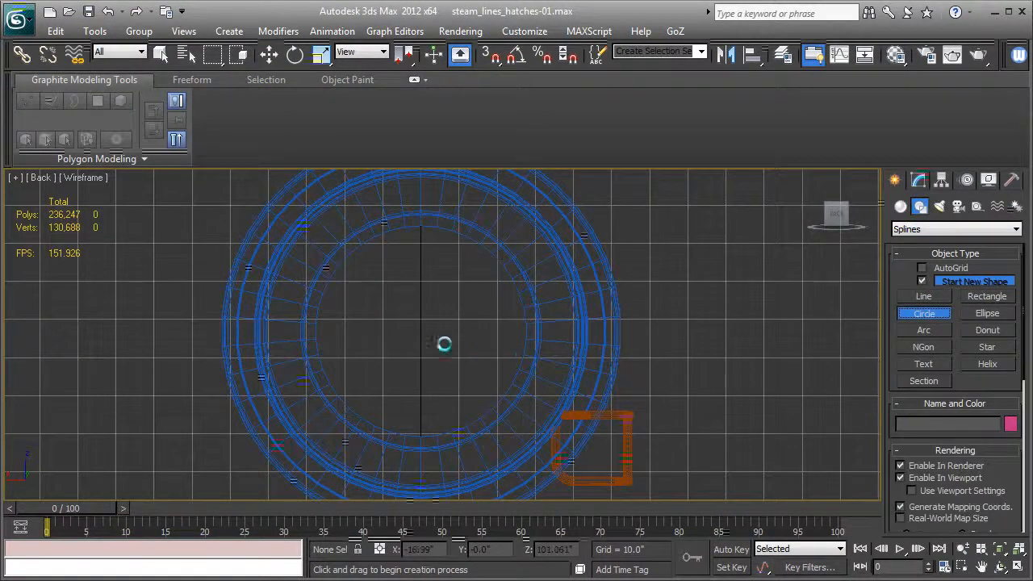
pyautogui.moveTo(419, 334); pyautogui.dragTo(592, 348)
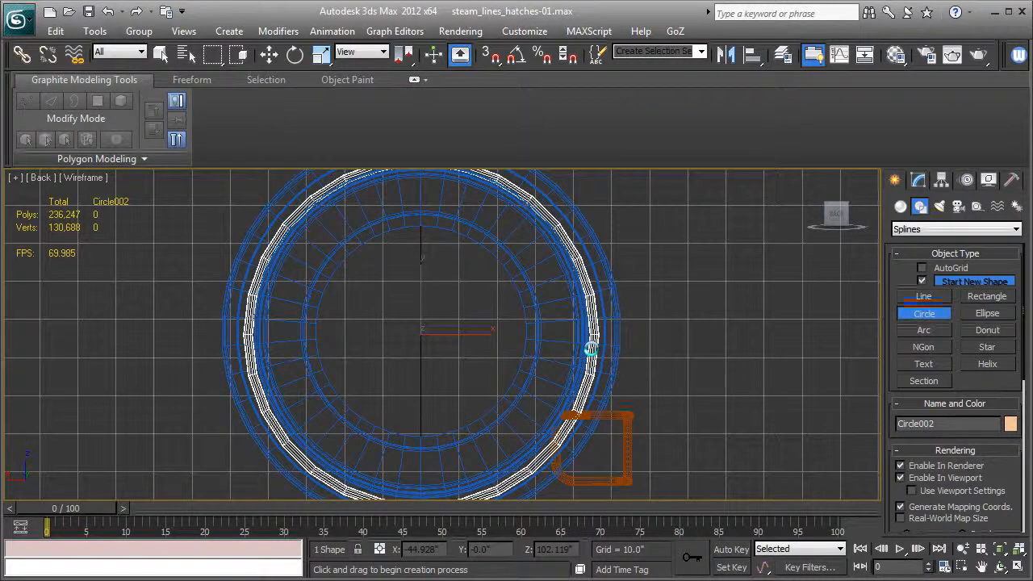
pyautogui.moveTo(593, 349); pyautogui.dragTo(590, 347)
# Move the circle along the boiler to the front end of the orange pipe, at Y 86.538".
pyautogui.press('p')
pyautogui.keyDown('alt'); pyautogui.moveTo(581, 339); pyautogui.dragTo(455, 359, button='middle'); pyautogui.keyUp('alt')
pyautogui.press('F3')
pyautogui.scroll(-3, 476, 337)
pyautogui.keyDown('alt'); pyautogui.moveTo(549, 341); pyautogui.dragTo(667, 292, button='middle'); pyautogui.keyUp('alt')
pyautogui.scroll(-3, 667, 292)
pyautogui.click(270, 55)
pyautogui.moveTo(472, 303); pyautogui.dragTo(304, 303)
pyautogui.keyDown('alt'); pyautogui.moveTo(304, 303); pyautogui.dragTo(643, 356, button='middle'); pyautogui.keyUp('alt')
# Reduce the circle's radius to 43.212" so that it sits closer to the boiler surface.
pyautogui.click(918, 179)
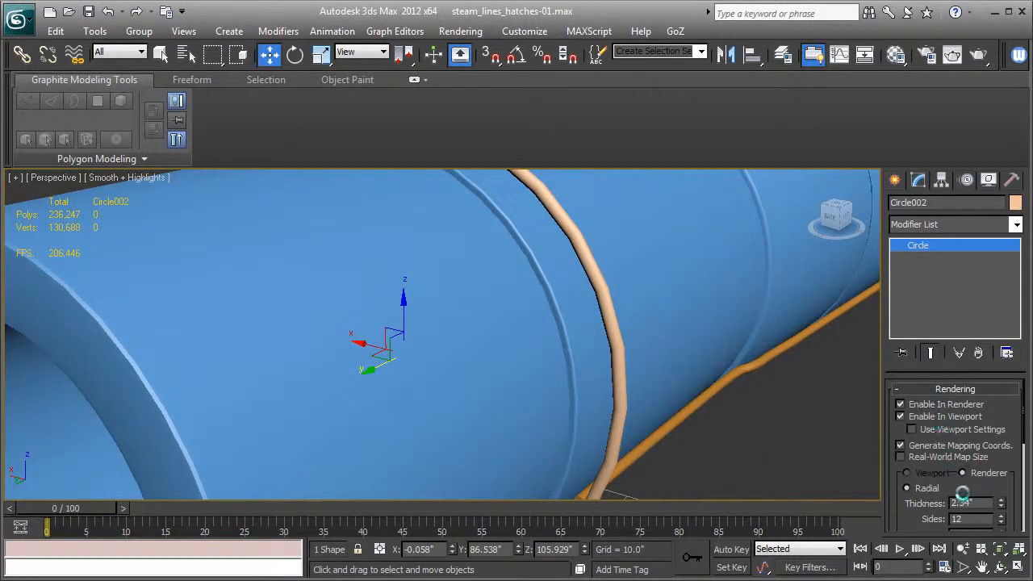
pyautogui.scroll(-5, 957, 494)
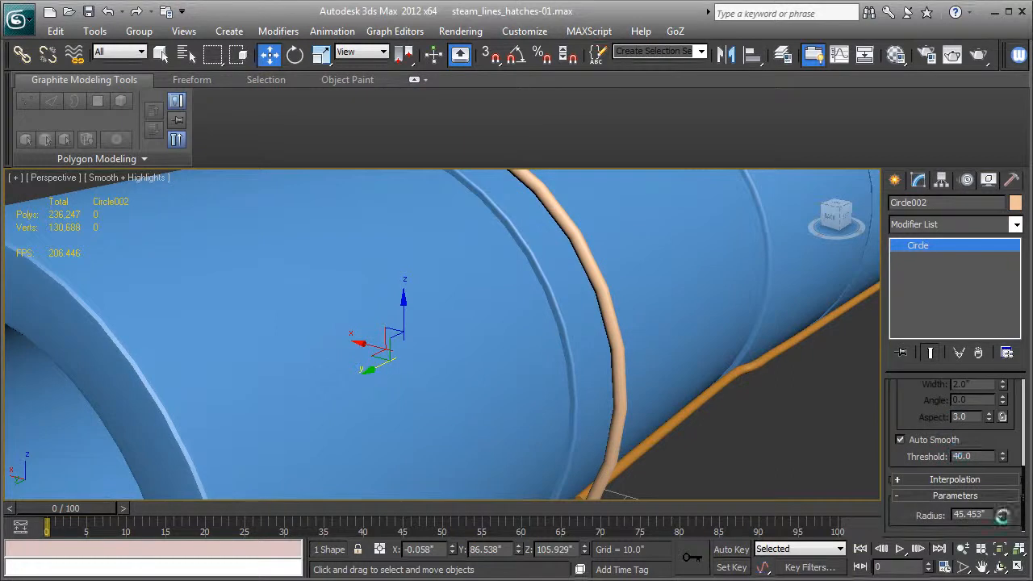
pyautogui.moveTo(1001, 518); pyautogui.dragTo(1001, 517)
pyautogui.press('F4')
pyautogui.keyDown('alt'); pyautogui.moveTo(593, 354); pyautogui.dragTo(621, 318, button='middle'); pyautogui.keyUp('alt')
pyautogui.keyDown('alt'); pyautogui.moveTo(416, 295); pyautogui.dragTo(155, 343, button='middle'); pyautogui.keyUp('alt')
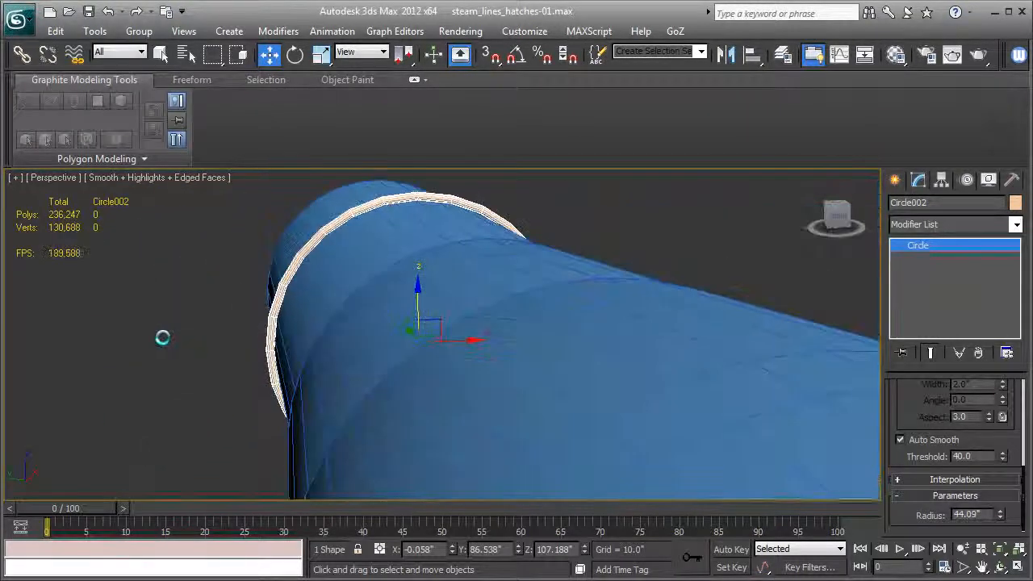
pyautogui.scroll(5, 350, 304)
pyautogui.moveTo(350, 304); pyautogui.dragTo(395, 493, button='middle')
pyautogui.press('F4')
pyautogui.keyDown('alt'); pyautogui.moveTo(606, 482); pyautogui.dragTo(645, 484, button='middle'); pyautogui.keyUp('alt')
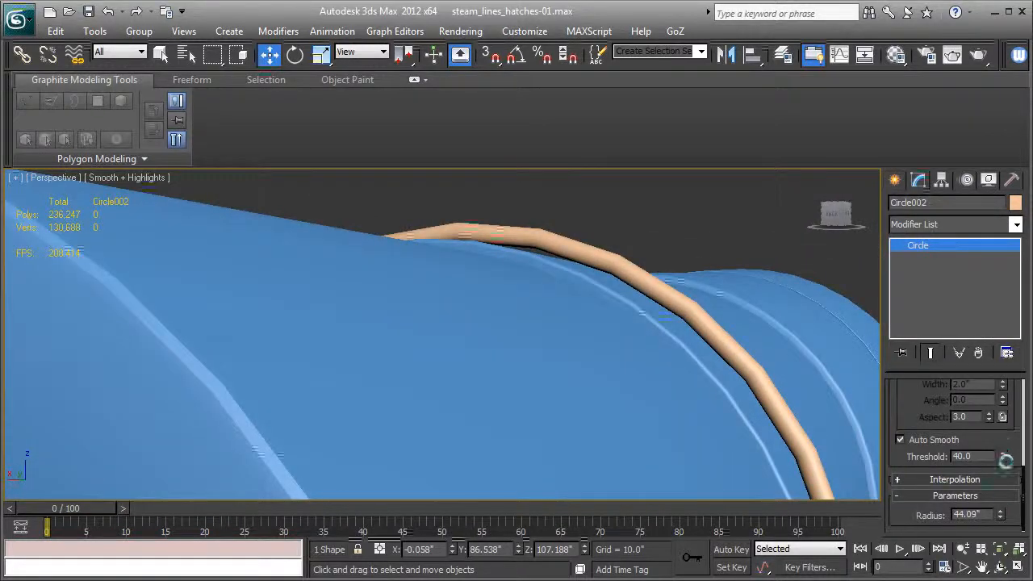
pyautogui.moveTo(1000, 516); pyautogui.dragTo(1000, 523)
# Centre the ring around the boiler by moving it to X -0.226", Z 106.672".
pyautogui.keyDown('alt'); pyautogui.moveTo(560, 380); pyautogui.dragTo(523, 300, button='middle'); pyautogui.keyUp('alt')
pyautogui.moveTo(386, 367); pyautogui.dragTo(389, 366)
pyautogui.keyDown('alt'); pyautogui.moveTo(389, 366); pyautogui.dragTo(432, 296, button='middle'); pyautogui.keyUp('alt')
pyautogui.moveTo(424, 244); pyautogui.dragTo(423, 248)
pyautogui.keyDown('alt'); pyautogui.moveTo(423, 248); pyautogui.dragTo(372, 300, button='middle'); pyautogui.keyUp('alt')
pyautogui.moveTo(454, 331); pyautogui.dragTo(472, 344, button='middle')
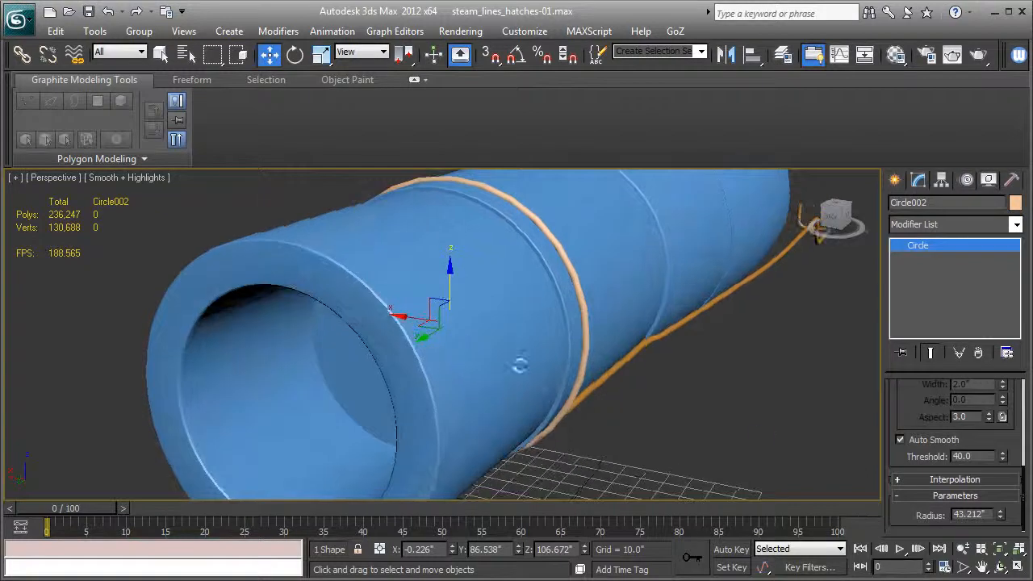
# Adjust the circle's interpolation steps and check the ring's edges against the boiler.
pyautogui.scroll(8, 910, 412)
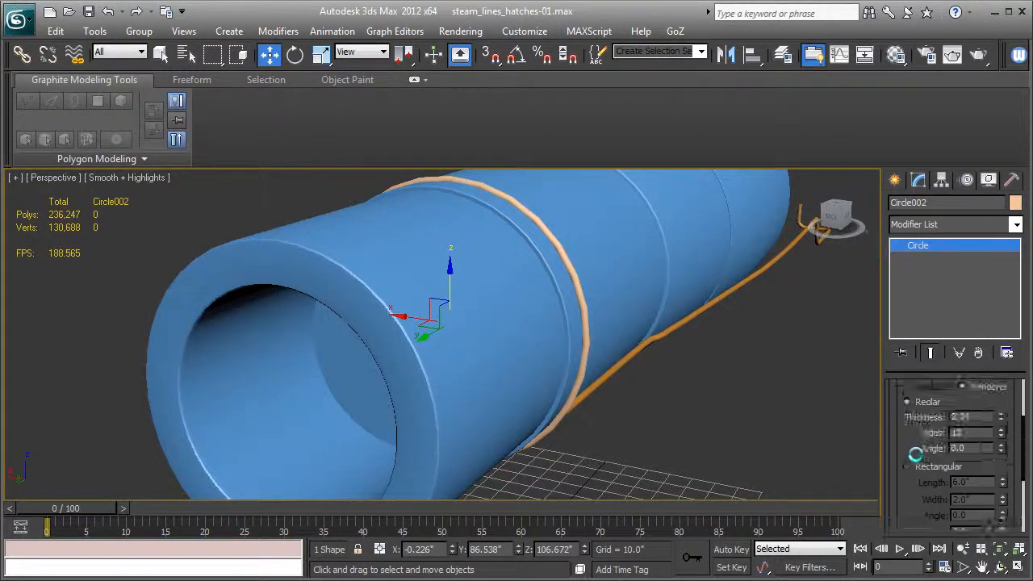
pyautogui.scroll(-6, 916, 456)
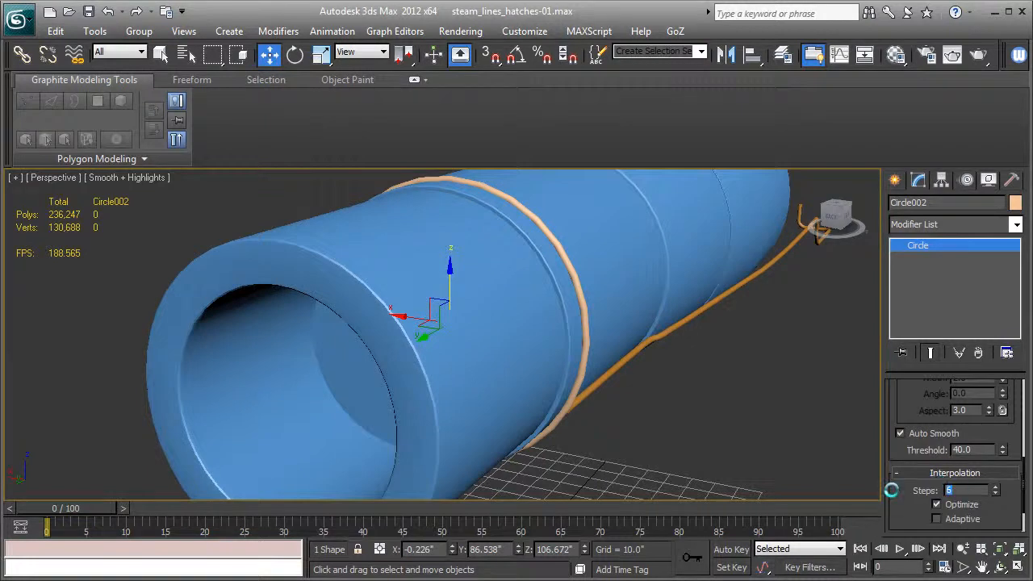
pyautogui.press('Return')
pyautogui.keyDown('alt'); pyautogui.moveTo(641, 377); pyautogui.dragTo(441, 412, button='middle'); pyautogui.keyUp('alt')
pyautogui.scroll(4, 404, 354)
pyautogui.scroll(-3, 600, 338)
pyautogui.moveTo(593, 359); pyautogui.dragTo(562, 273, button='middle')
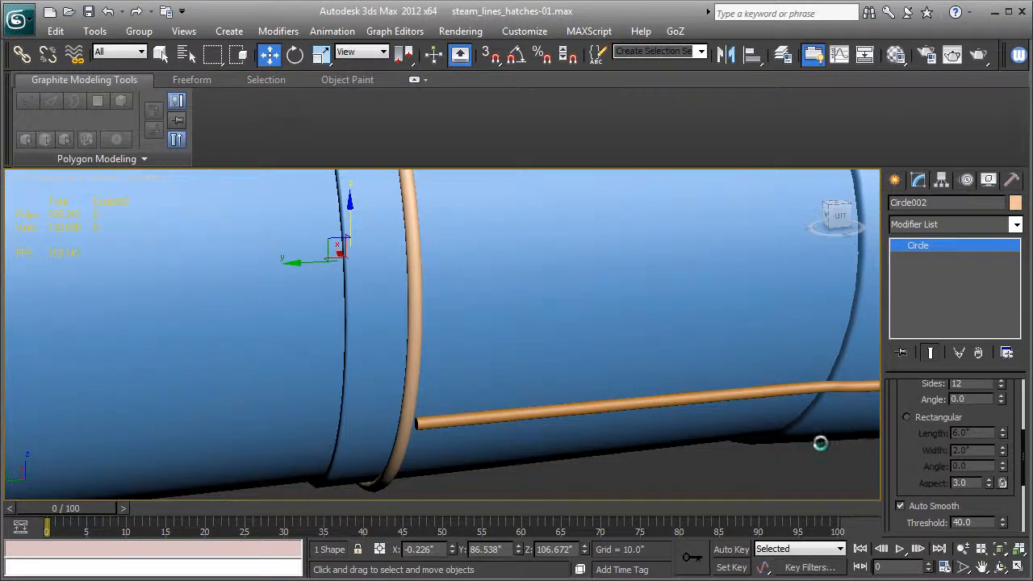
# Convert the circle to an editable spline and display the scene in wireframe.
pyautogui.rightClick(905, 246)
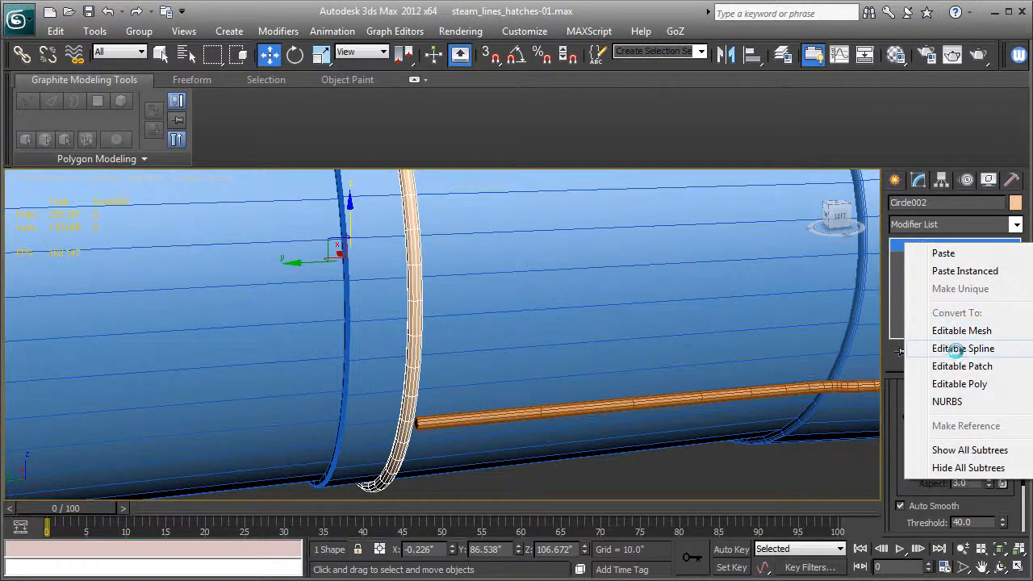
pyautogui.click(954, 349)
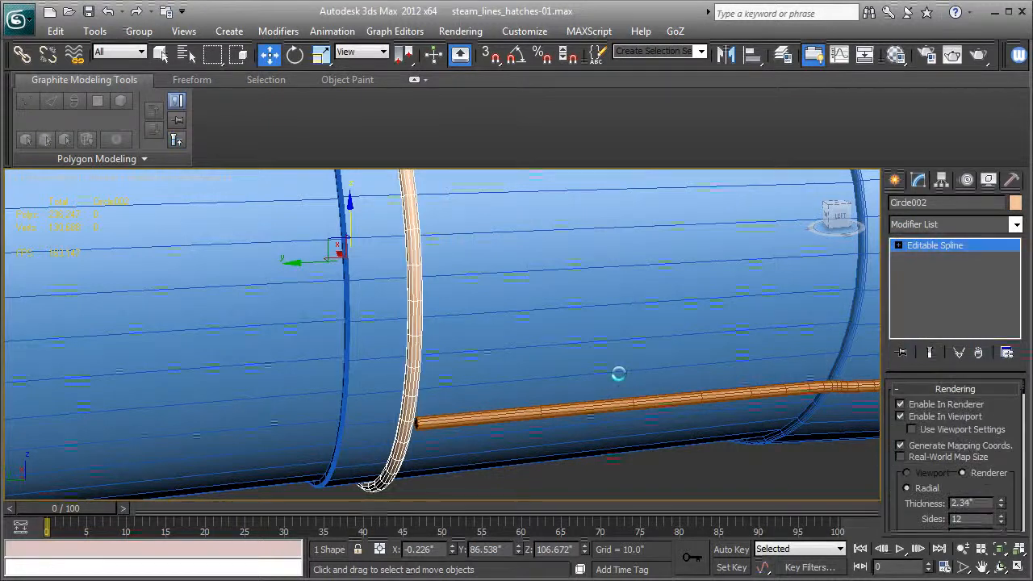
pyautogui.moveTo(618, 374)
pyautogui.keyDown('alt'); pyautogui.mouseDown(button='middle')
pyautogui.moveTo(659, 370)
pyautogui.moveTo(657, 380)
pyautogui.moveTo(679, 362)
pyautogui.mouseUp(button='middle'); pyautogui.keyUp('alt')
pyautogui.press('F3')
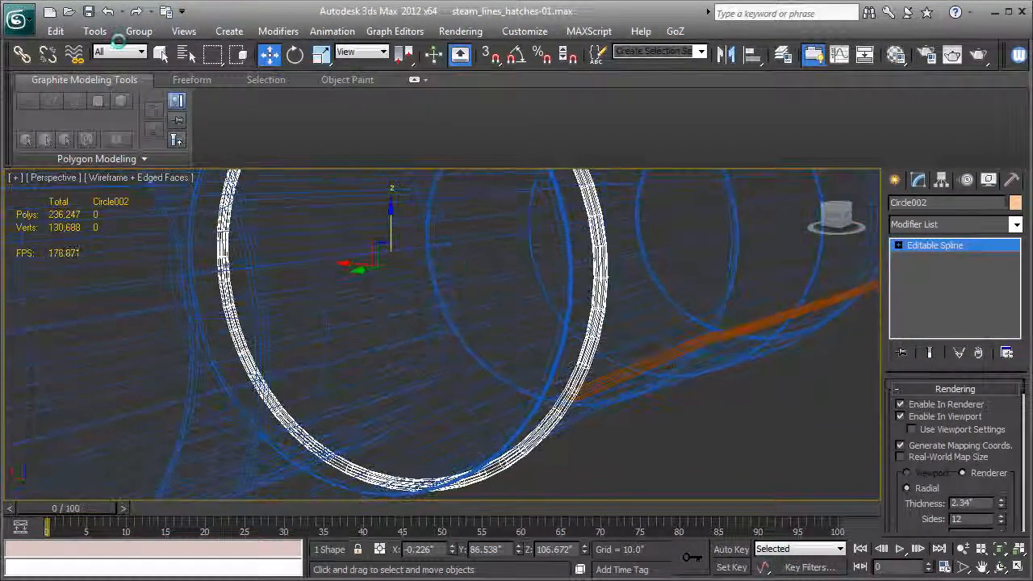
pyautogui.keyDown('alt'); pyautogui.moveTo(608, 361); pyautogui.dragTo(734, 348, button='middle'); pyautogui.keyUp('alt')
# Delete the ring's lower quarter segment on the orange pipe's side and return to shaded display.
pyautogui.click(898, 245)
pyautogui.click(921, 271)
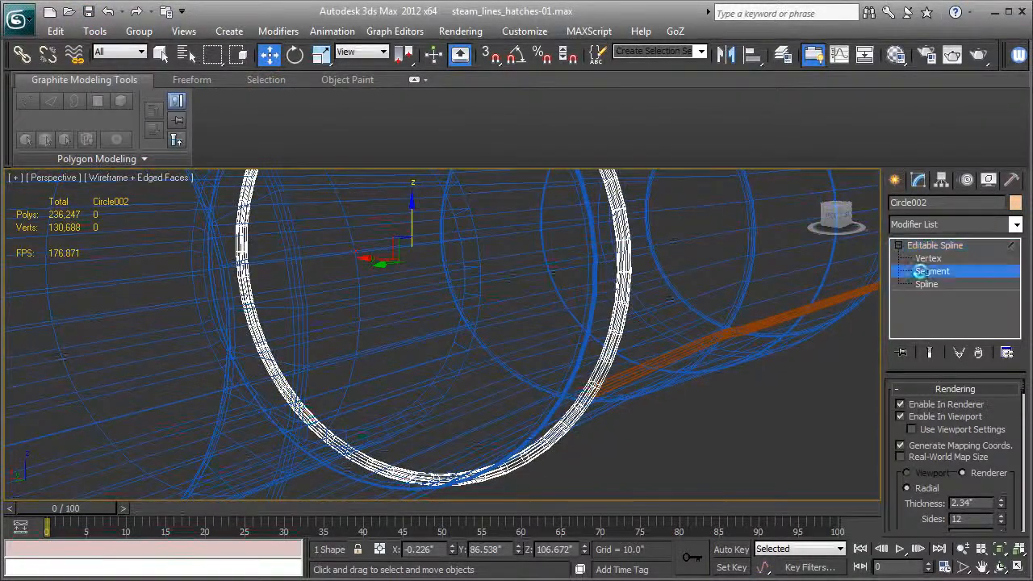
pyautogui.keyDown('alt'); pyautogui.moveTo(702, 427); pyautogui.dragTo(653, 411, button='middle'); pyautogui.keyUp('alt')
pyautogui.click(400, 416)
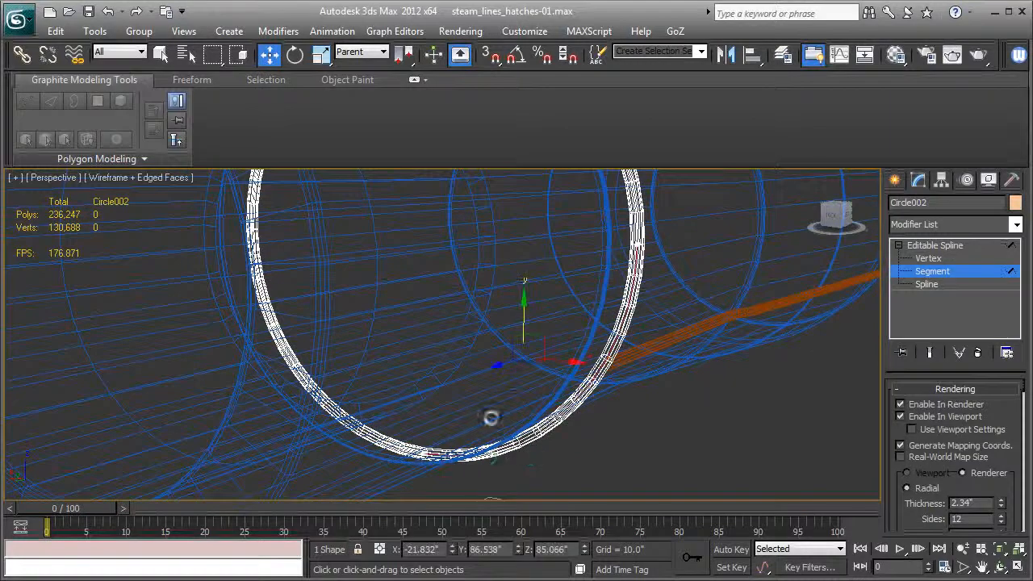
pyautogui.click(415, 388)
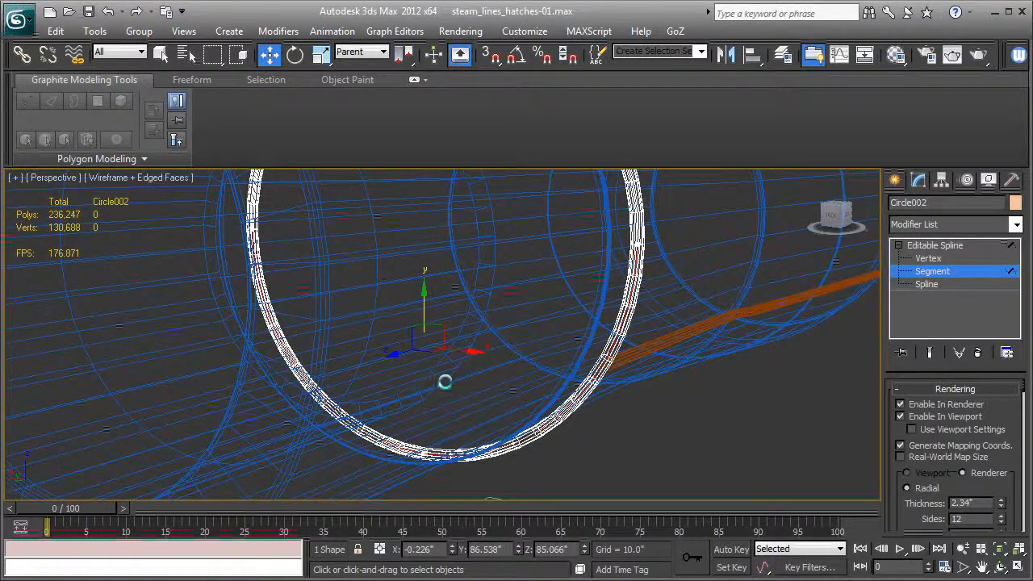
pyautogui.keyDown('alt'); pyautogui.moveTo(432, 381); pyautogui.dragTo(445, 382, button='middle'); pyautogui.keyUp('alt')
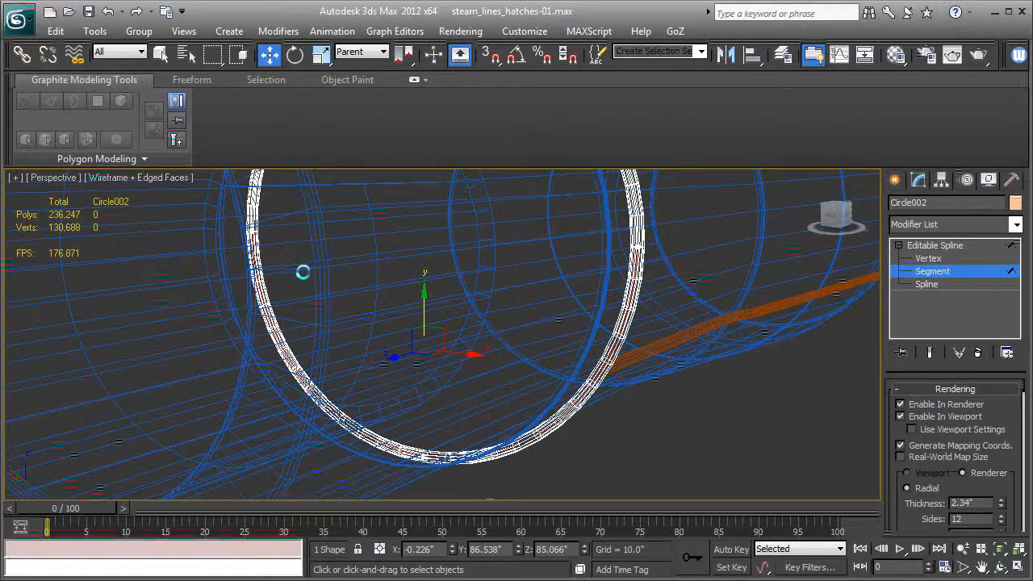
pyautogui.keyDown('alt'); pyautogui.moveTo(301, 275); pyautogui.dragTo(233, 346); pyautogui.keyUp('alt')
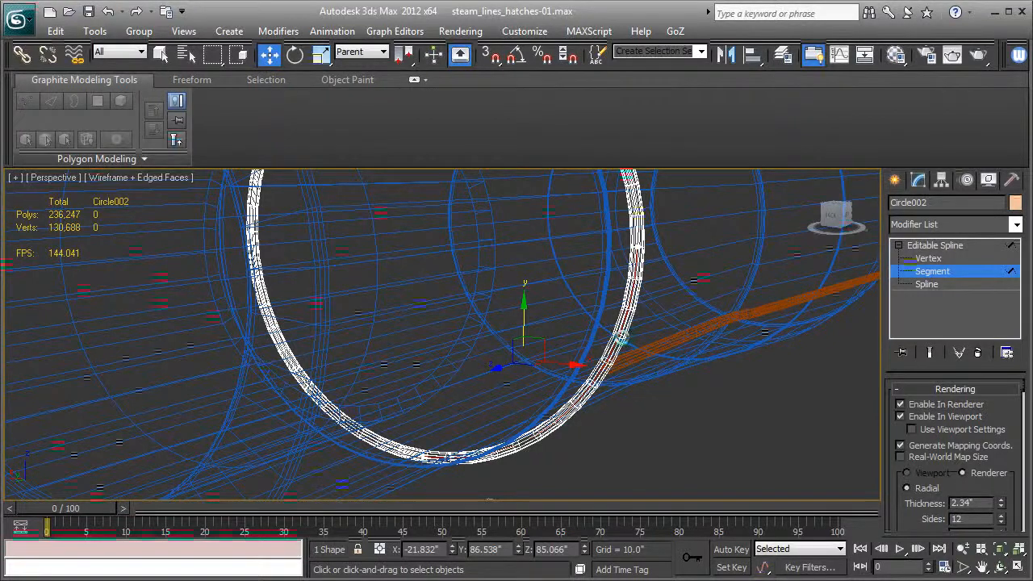
pyautogui.press('Delete')
pyautogui.press('F3')
pyautogui.keyDown('alt'); pyautogui.moveTo(621, 336); pyautogui.dragTo(544, 357, button='middle'); pyautogui.keyUp('alt')
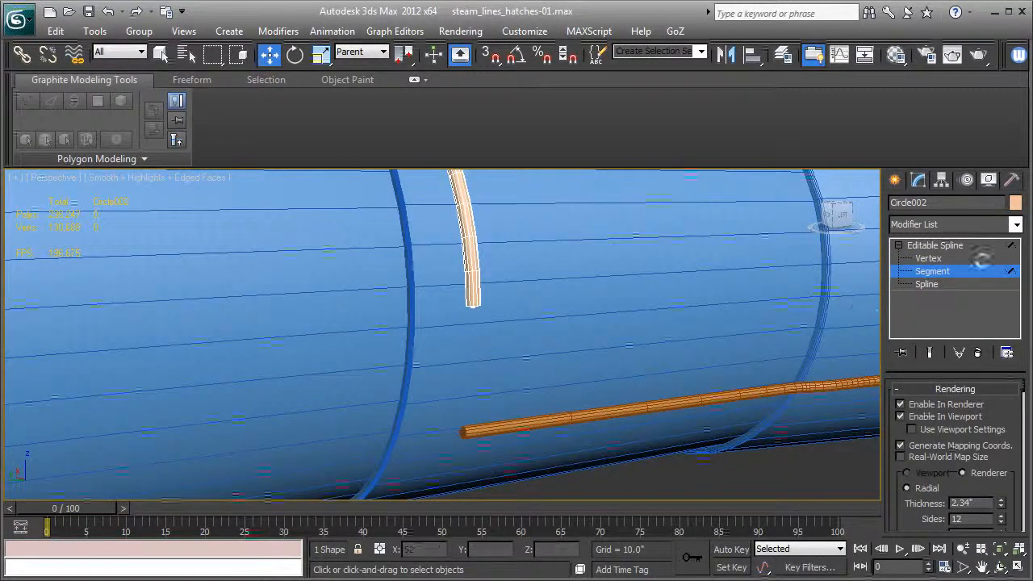
pyautogui.click(935, 246)
# Attach the orange pipe to the ring spline.
pyautogui.scroll(-6, 680, 372)
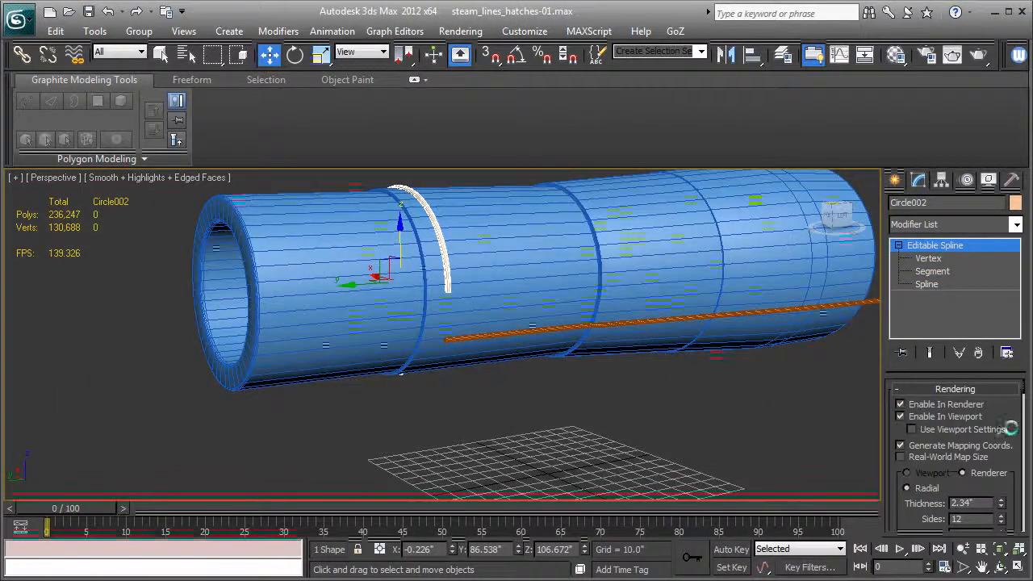
pyautogui.scroll(-10, 1011, 428)
pyautogui.scroll(3, 991, 434)
pyautogui.click(932, 272)
pyautogui.scroll(5, 917, 442)
pyautogui.scroll(-5, 923, 459)
pyautogui.scroll(-5, 921, 462)
pyautogui.scroll(-6, 922, 460)
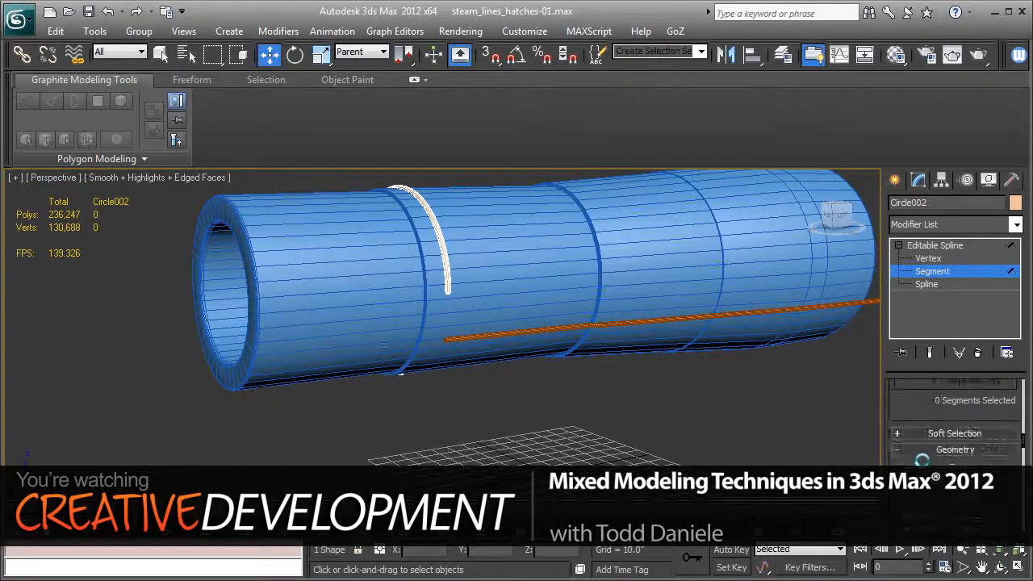
pyautogui.click(923, 460)
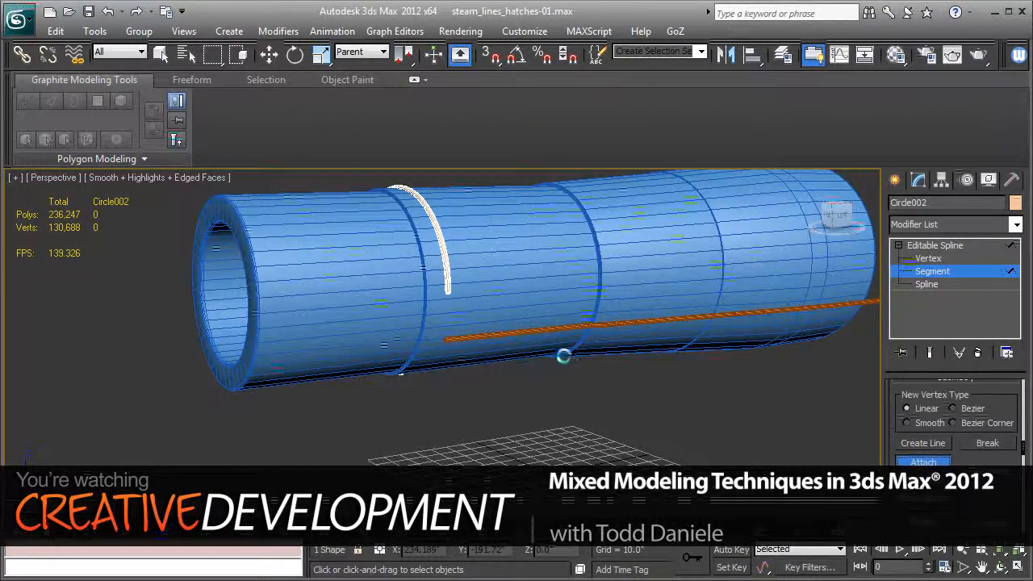
pyautogui.click(525, 331)
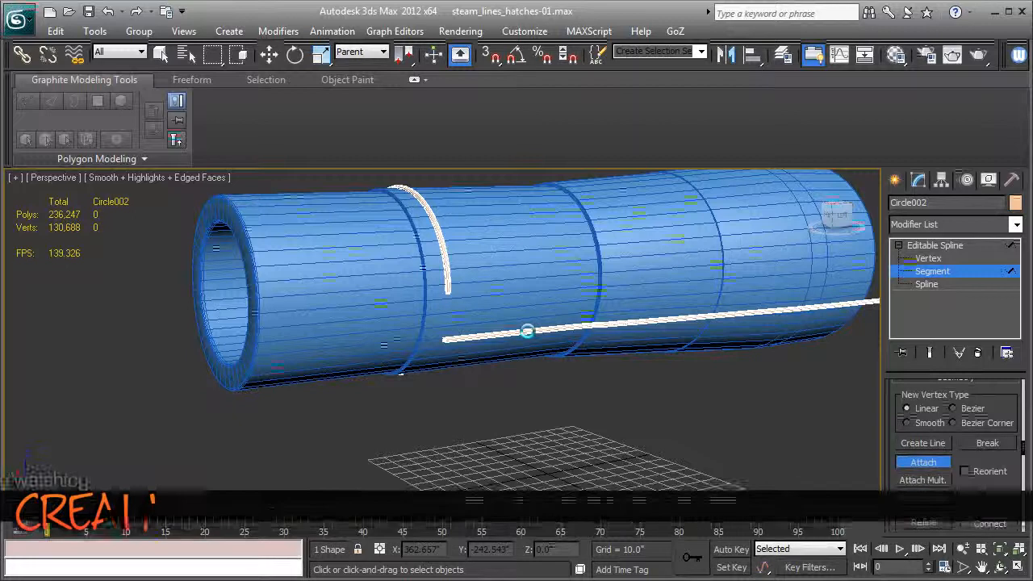
# Start Create Line at the spline's vertex level and turn on 3D snapping to vertices.
pyautogui.click(928, 258)
pyautogui.scroll(6, 554, 410)
pyautogui.scroll(-5, 553, 411)
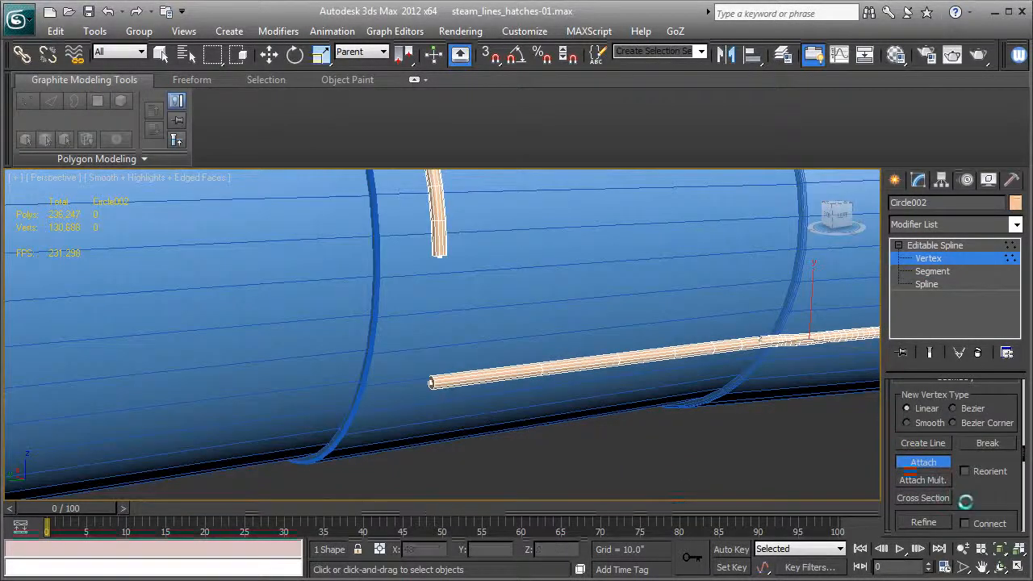
pyautogui.scroll(-1, 961, 501)
pyautogui.click(934, 436)
pyautogui.press('s')
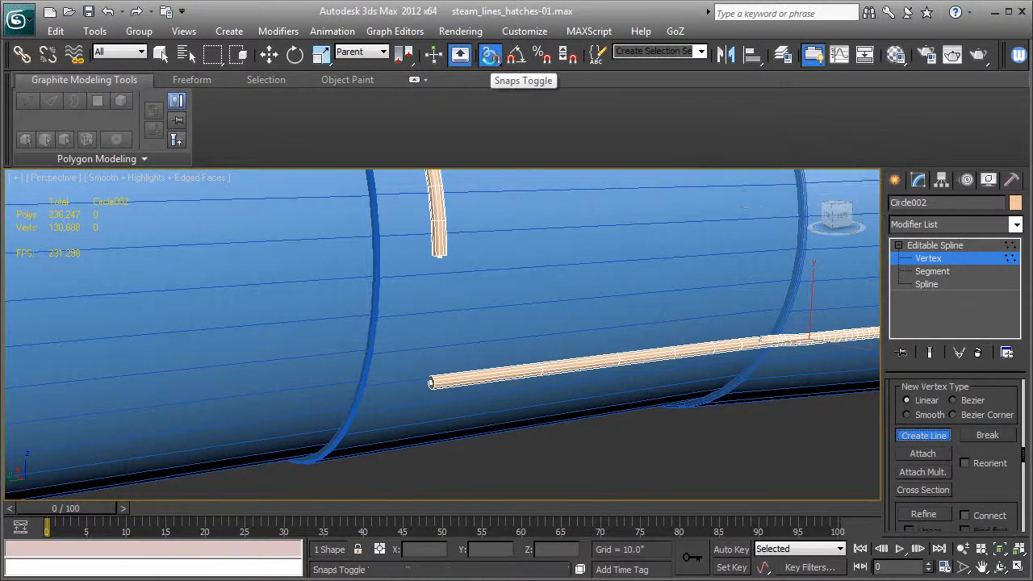
pyautogui.rightClick(490, 55)
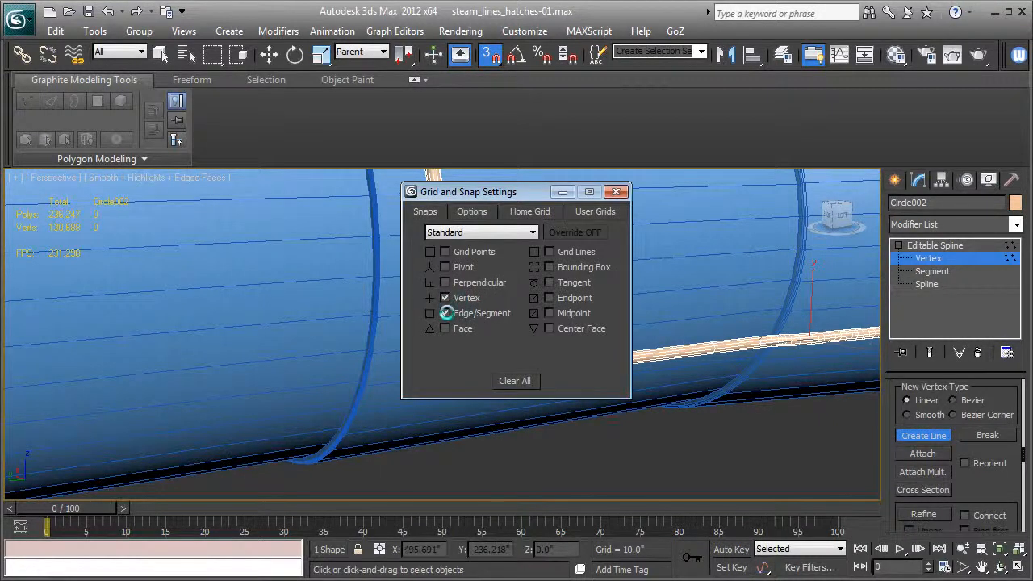
pyautogui.click(615, 191)
# Draw a line from the ring's open lower end to the front end of the pipe, and end line creation.
pyautogui.moveTo(563, 312); pyautogui.dragTo(551, 312, button='middle')
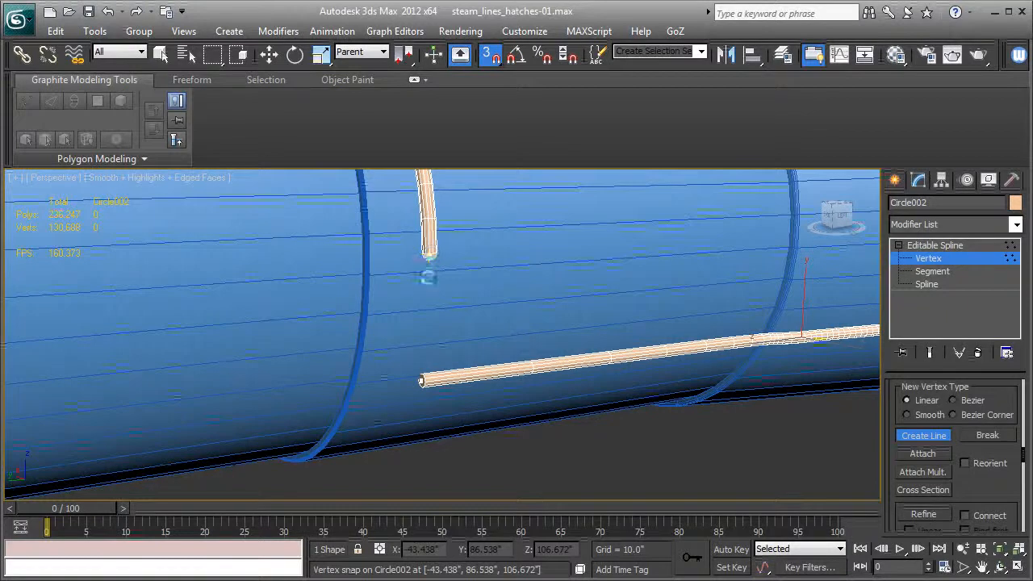
pyautogui.click(416, 380)
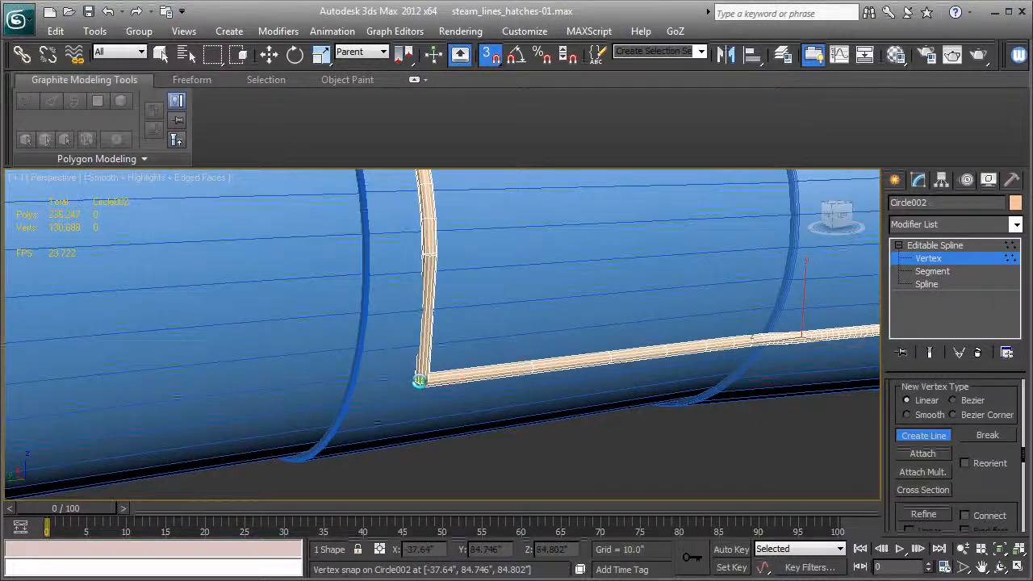
pyautogui.keyDown('alt'); pyautogui.moveTo(523, 318); pyautogui.dragTo(417, 353, button='middle'); pyautogui.keyUp('alt')
pyautogui.moveTo(435, 424); pyautogui.dragTo(533, 350, button='middle')
pyautogui.click(912, 435)
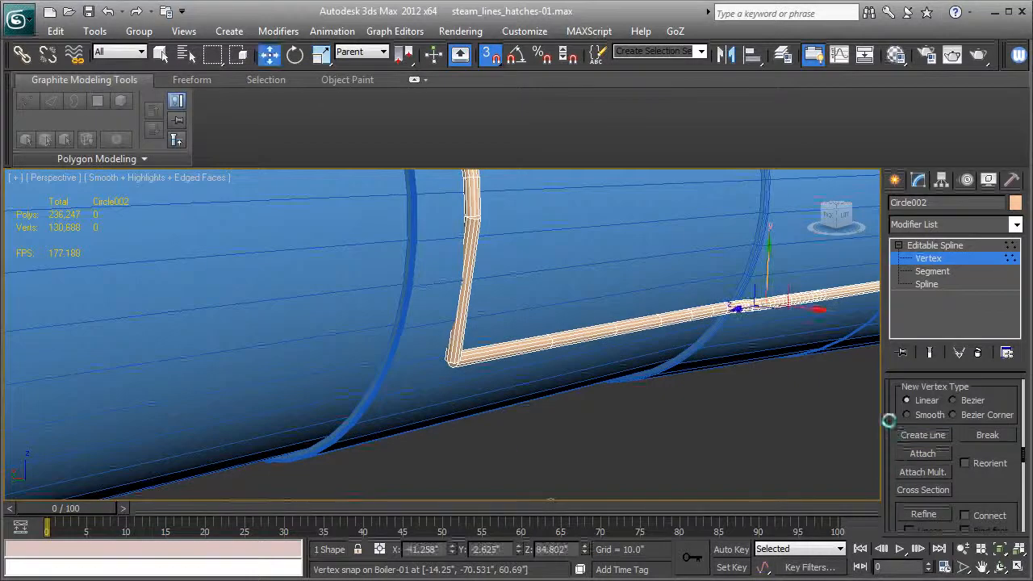
# Turn off snapping and weld the vertices where the ring's lower end meets the new line.
pyautogui.scroll(5, 898, 402)
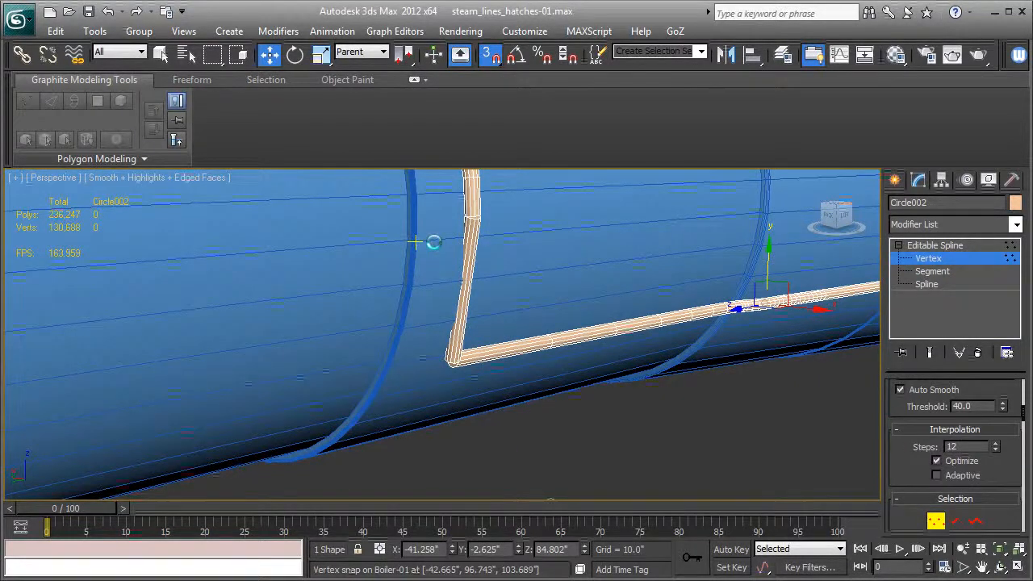
pyautogui.press('s')
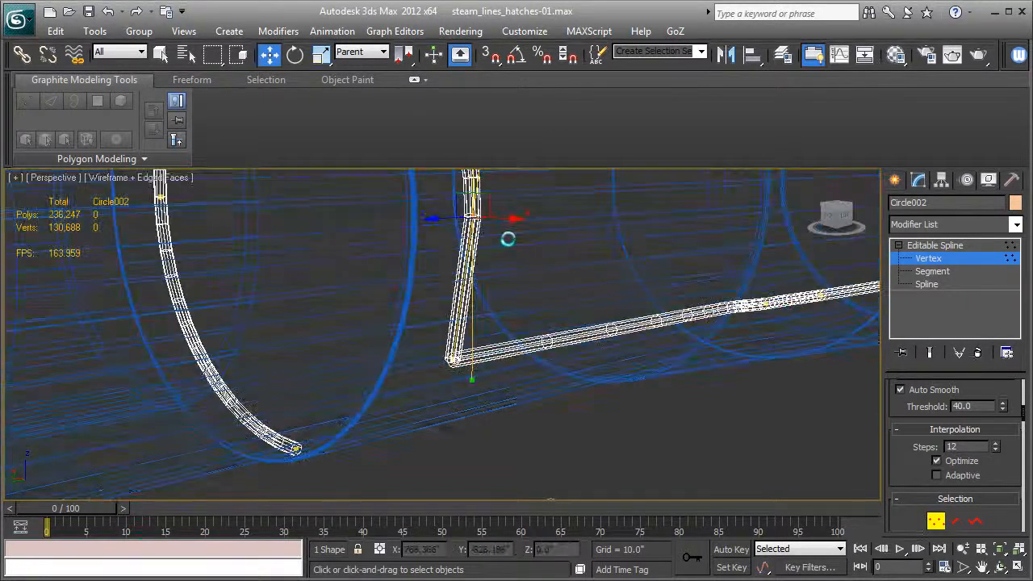
pyautogui.scroll(-3, 908, 442)
pyautogui.scroll(-10, 907, 442)
pyautogui.scroll(-5, 953, 476)
pyautogui.scroll(1, 954, 476)
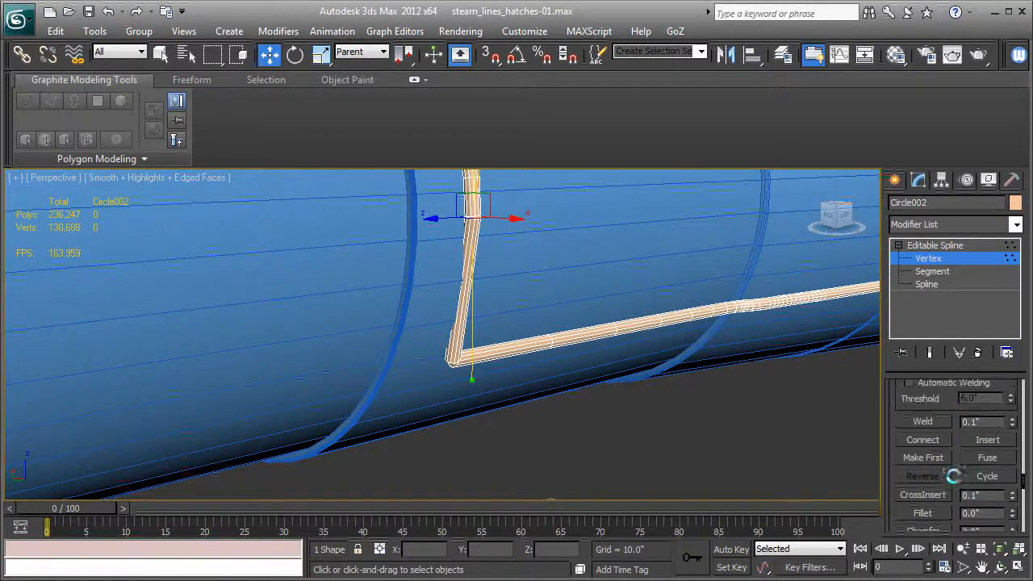
pyautogui.click(927, 420)
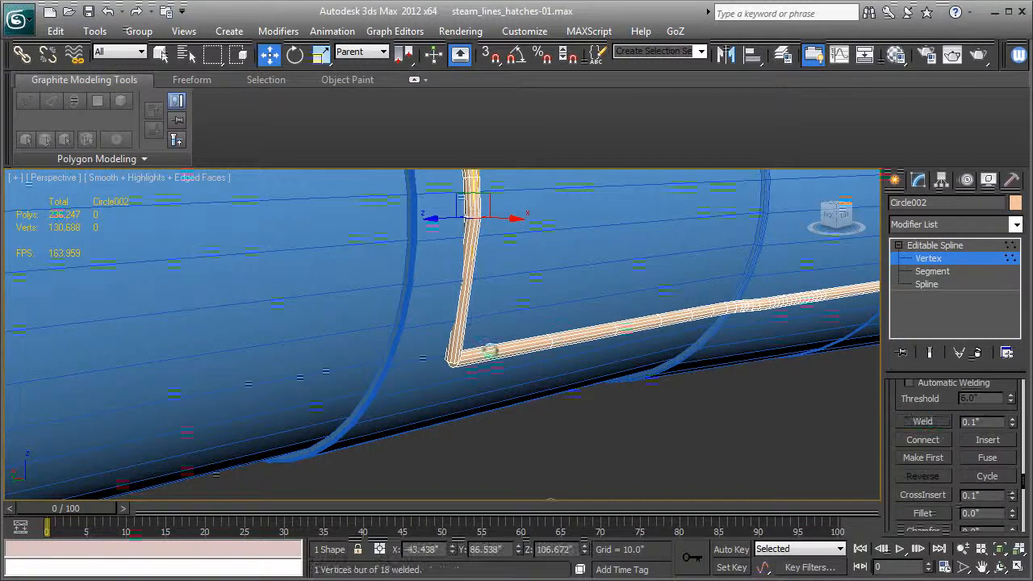
# Weld the vertices where the new line meets the front end of the straight pipe.
pyautogui.press('F3')
pyautogui.moveTo(492, 391); pyautogui.dragTo(491, 391)
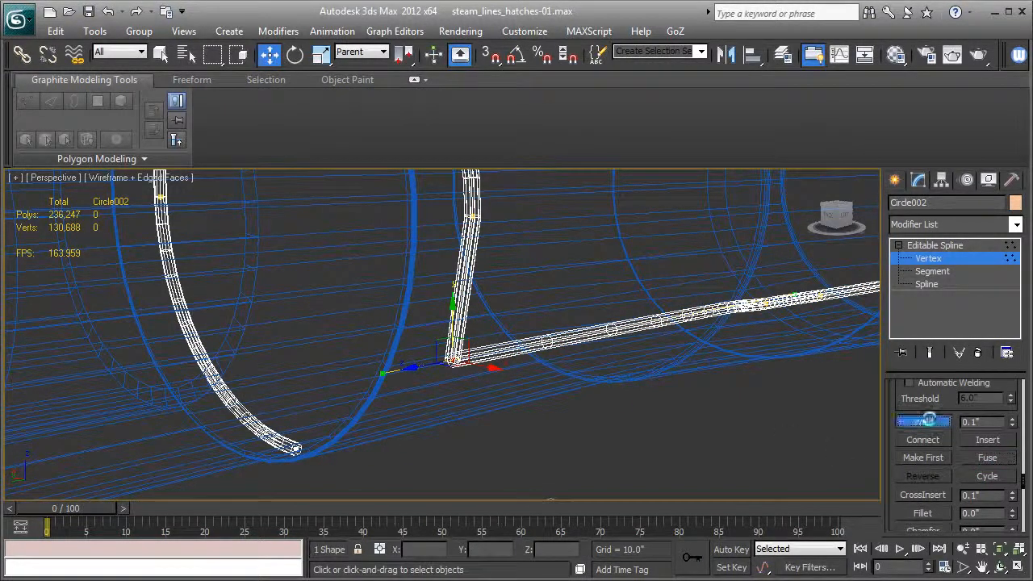
pyautogui.click(927, 420)
pyautogui.press('F3')
pyautogui.scroll(3, 629, 379)
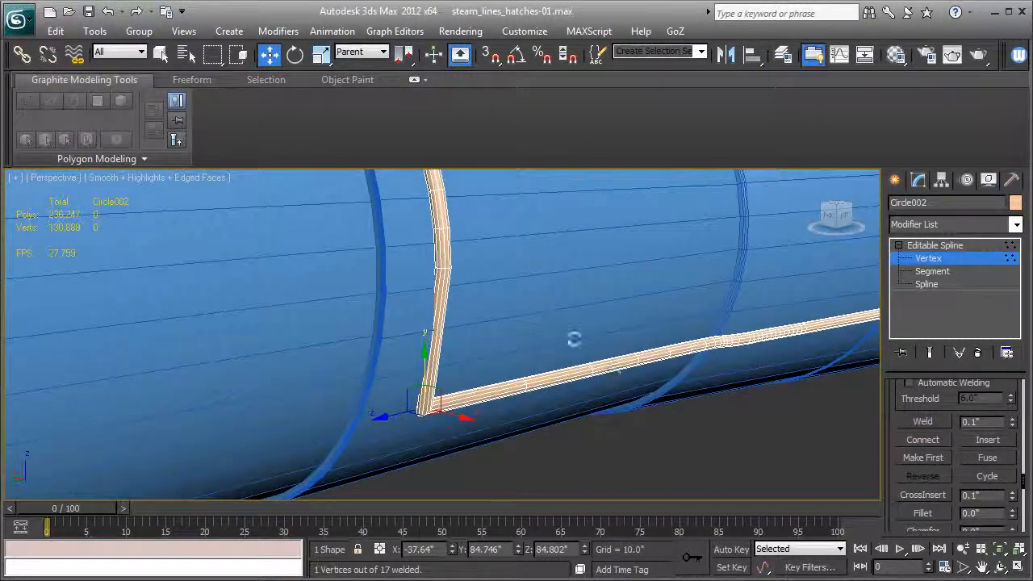
# Set the welded vertex at the ring's lower end to Bezier Corner.
pyautogui.press('F3')
pyautogui.rightClick(436, 267)
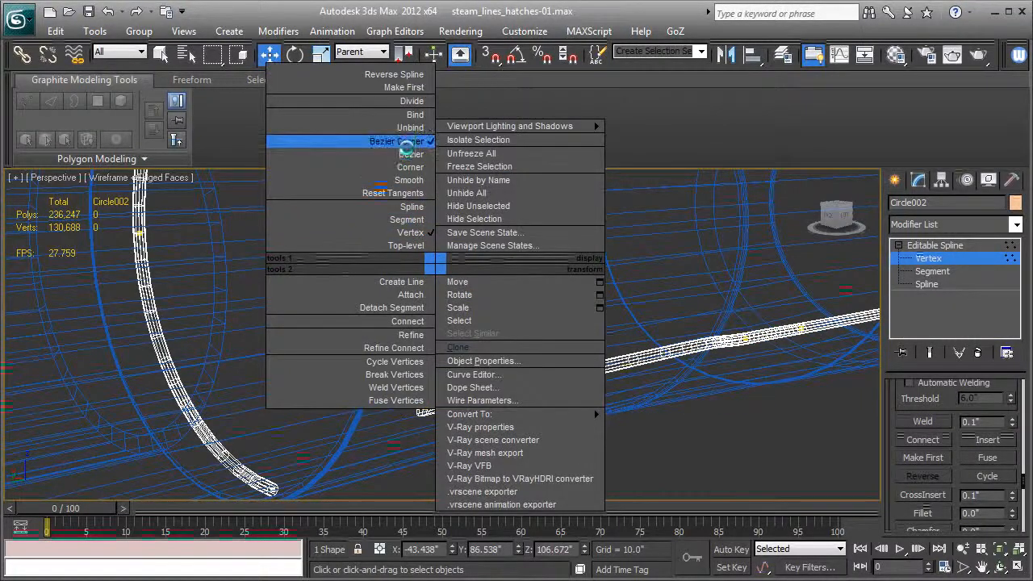
pyautogui.click(404, 143)
pyautogui.press('F3')
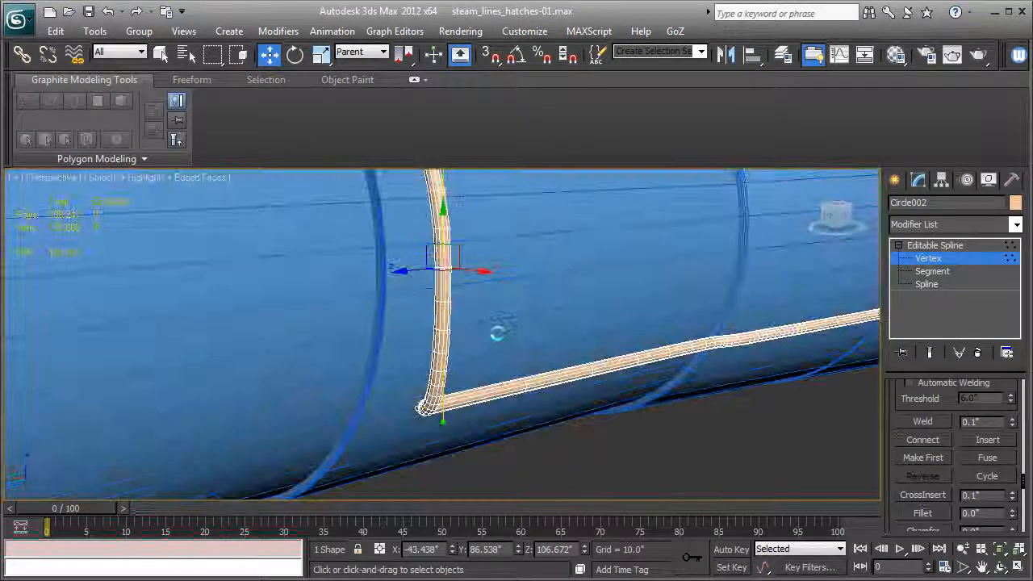
# Raise the ring's lower vertex to a Z of about 108.66 inches and adjust the tangent handles so the pipe follows the boiler's curve.
pyautogui.keyDown('alt'); pyautogui.moveTo(499, 354); pyautogui.dragTo(440, 375, button='middle'); pyautogui.keyUp('alt')
pyautogui.keyDown('alt'); pyautogui.moveTo(458, 259); pyautogui.dragTo(430, 268, button='middle'); pyautogui.keyUp('alt')
pyautogui.moveTo(424, 231)
pyautogui.mouseDown()
pyautogui.moveTo(422, 264)
pyautogui.moveTo(423, 245)
pyautogui.mouseUp()
pyautogui.keyDown('alt'); pyautogui.moveTo(423, 245); pyautogui.dragTo(464, 292, button='middle'); pyautogui.keyUp('alt')
pyautogui.moveTo(428, 232); pyautogui.dragTo(428, 226)
pyautogui.scroll(-3, 448, 296)
pyautogui.moveTo(430, 231); pyautogui.dragTo(252, 279, button='middle')
pyautogui.scroll(3, 494, 337)
pyautogui.moveTo(530, 417); pyautogui.dragTo(628, 329, button='middle')
pyautogui.scroll(3, 396, 413)
pyautogui.moveTo(397, 412)
pyautogui.keyDown('alt'); pyautogui.mouseDown(button='middle')
pyautogui.moveTo(315, 418)
pyautogui.moveTo(390, 366)
pyautogui.mouseUp(button='middle'); pyautogui.keyUp('alt')
pyautogui.press('F3')
# Change the vertex at the bend between the ring and the straight pipe to Corner type.
pyautogui.press('F3')
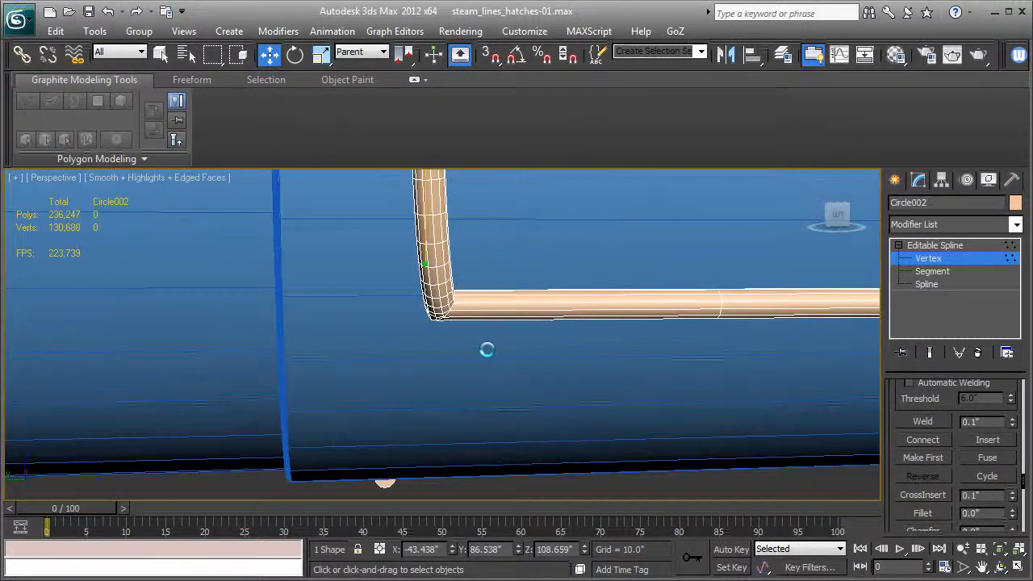
pyautogui.moveTo(387, 279); pyautogui.dragTo(387, 278)
pyautogui.press('F3')
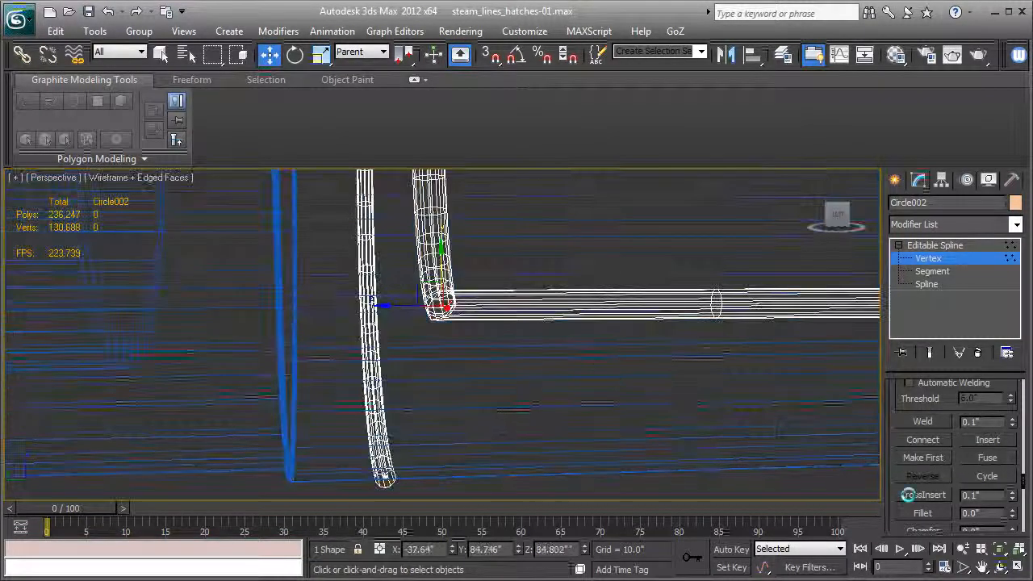
pyautogui.rightClick(433, 300)
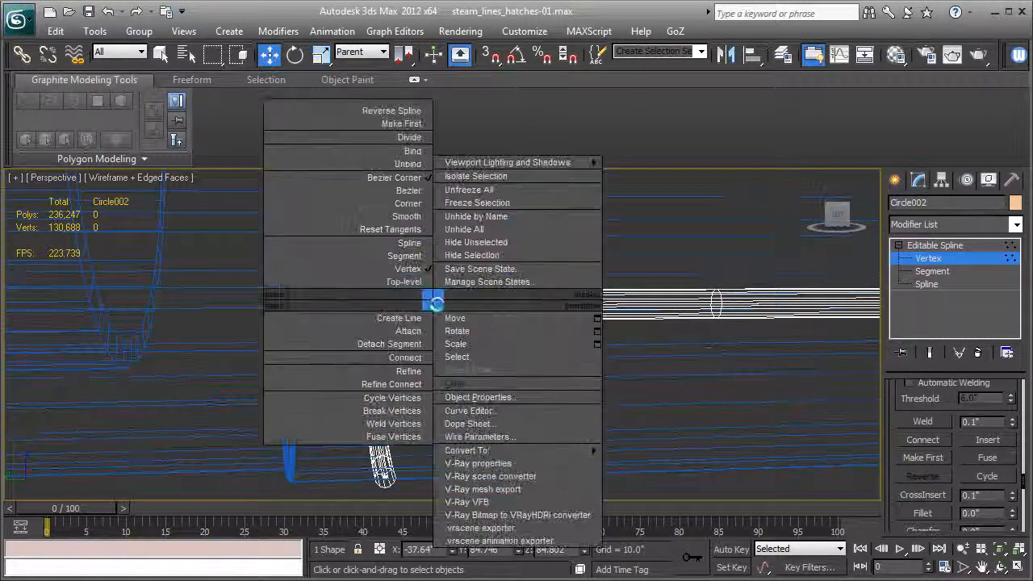
pyautogui.click(414, 216)
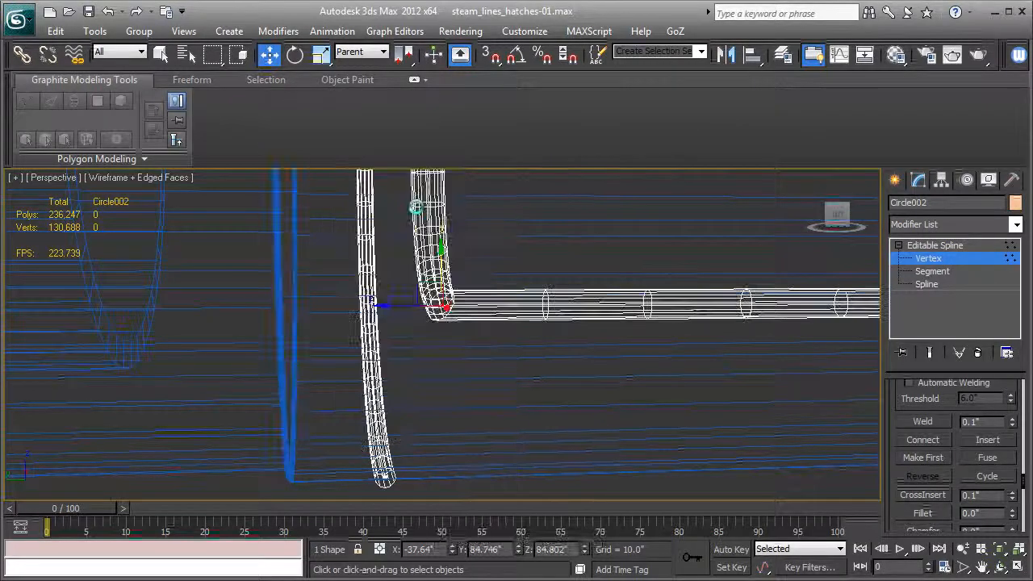
pyautogui.press('F3')
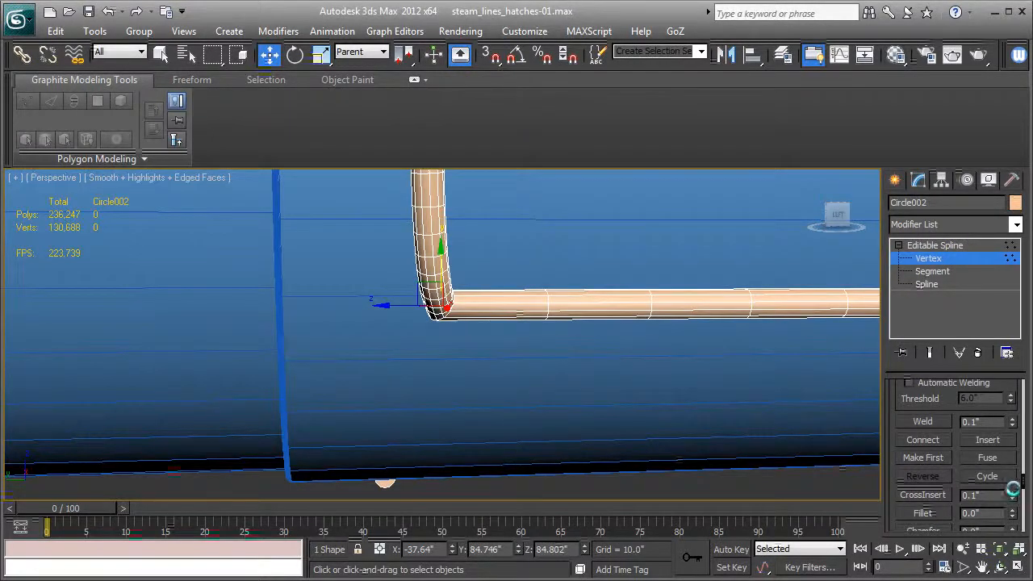
# Fillet the vertex at the pipe's bend to round it, check the bend, and leave vertex editing.
pyautogui.moveTo(1011, 512)
pyautogui.mouseDown()
pyautogui.moveTo(1011, 495)
pyautogui.moveTo(1010, 505)
pyautogui.mouseUp()
pyautogui.keyDown('alt'); pyautogui.moveTo(604, 373); pyautogui.dragTo(418, 368, button='middle'); pyautogui.keyUp('alt')
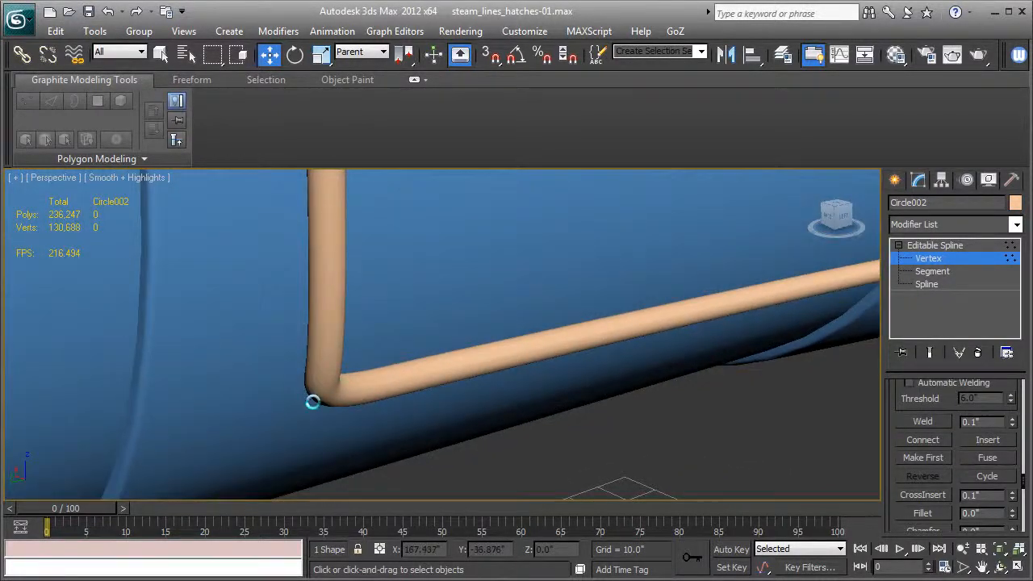
pyautogui.keyDown('alt'); pyautogui.moveTo(312, 401); pyautogui.dragTo(528, 309, button='middle'); pyautogui.keyUp('alt')
pyautogui.press('F3')
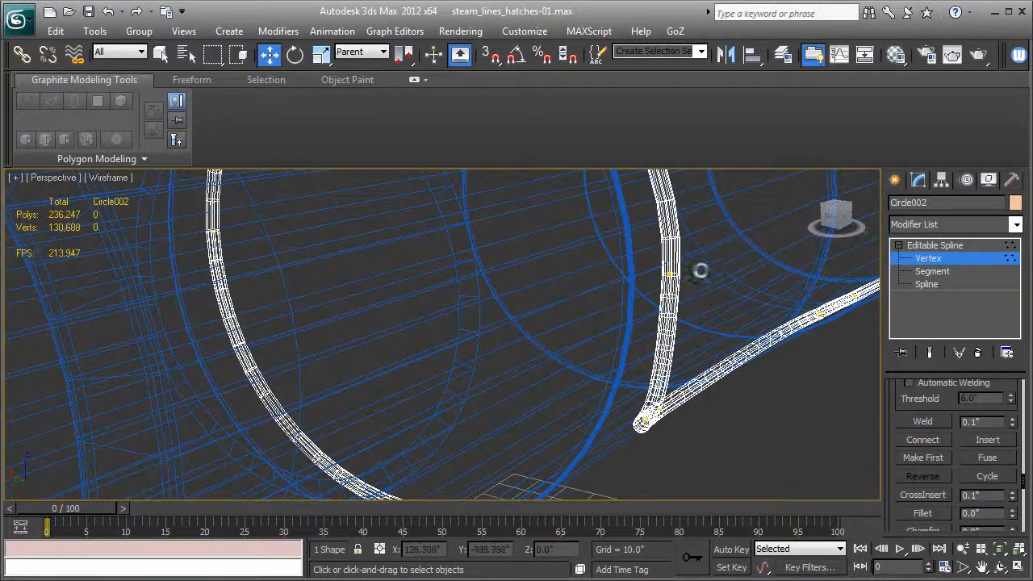
pyautogui.press('F3')
pyautogui.moveTo(687, 288); pyautogui.dragTo(706, 280)
pyautogui.keyDown('alt'); pyautogui.moveTo(722, 321); pyautogui.dragTo(816, 296, button='middle'); pyautogui.keyUp('alt')
pyautogui.click(907, 247)
# Unhide all objects without unhiding all layers, and check the new steam line against the complete boiler.
pyautogui.keyDown('alt'); pyautogui.moveTo(553, 318); pyautogui.dragTo(693, 339, button='middle'); pyautogui.keyUp('alt')
pyautogui.scroll(-5, 693, 339)
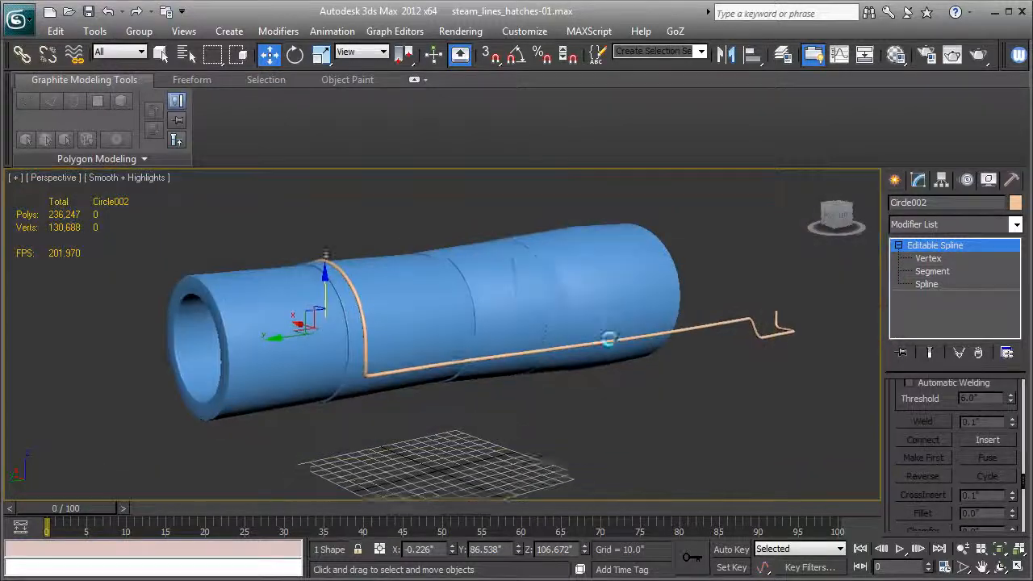
pyautogui.scroll(5, 607, 341)
pyautogui.keyDown('alt'); pyautogui.moveTo(610, 339); pyautogui.dragTo(763, 286, button='middle'); pyautogui.keyUp('alt')
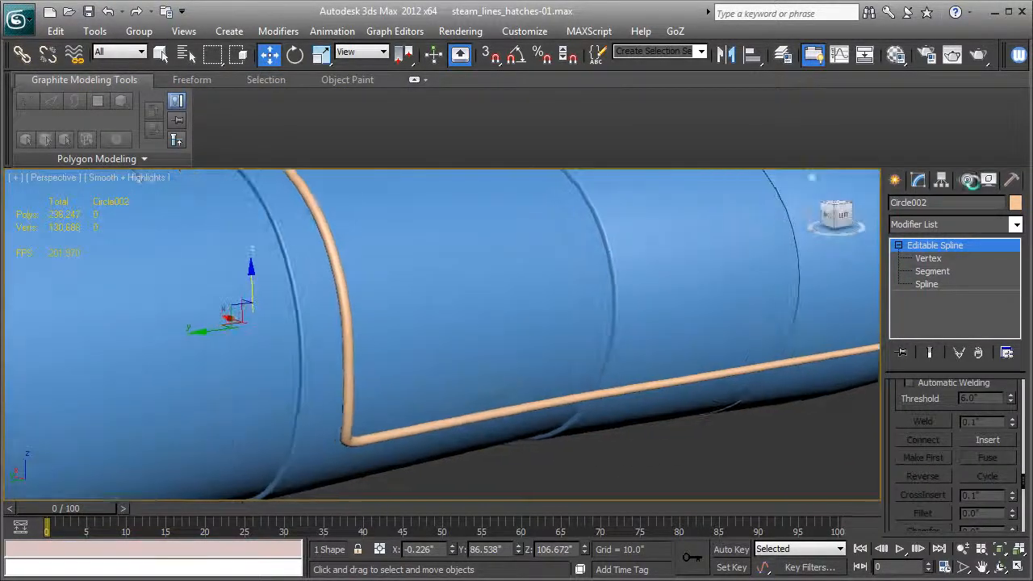
pyautogui.click(988, 179)
pyautogui.click(953, 497)
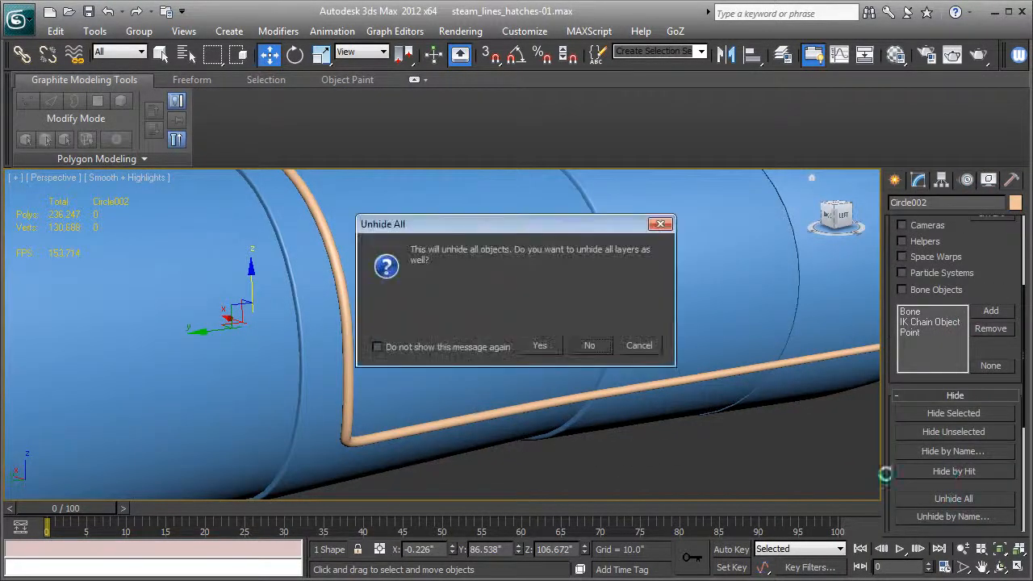
pyautogui.click(590, 349)
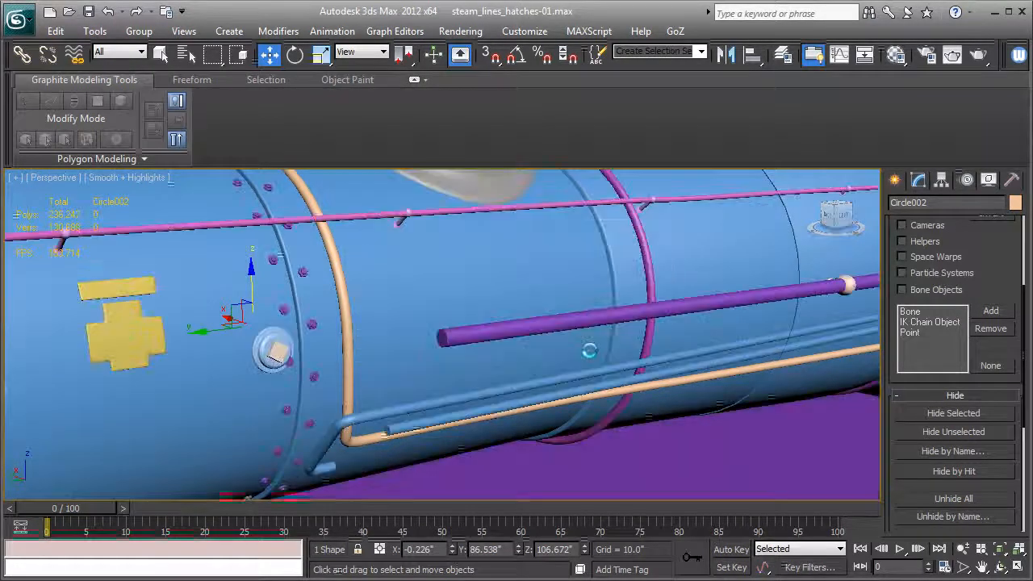
pyautogui.scroll(-5, 589, 349)
pyautogui.keyDown('alt'); pyautogui.moveTo(522, 346); pyautogui.dragTo(292, 349, button='middle'); pyautogui.keyUp('alt')
pyautogui.keyDown('alt'); pyautogui.moveTo(440, 363); pyautogui.dragTo(443, 349, button='middle'); pyautogui.keyUp('alt')
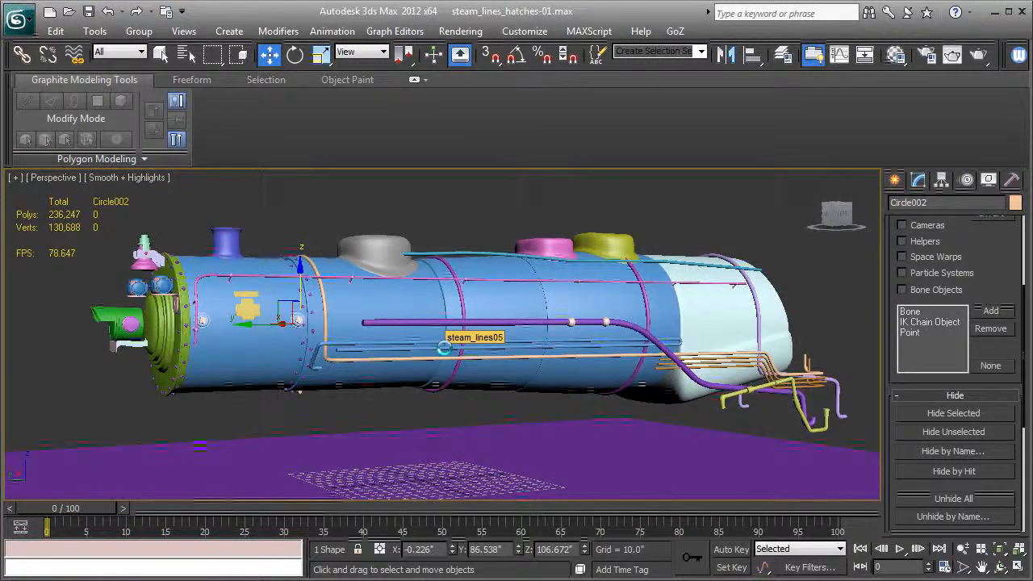